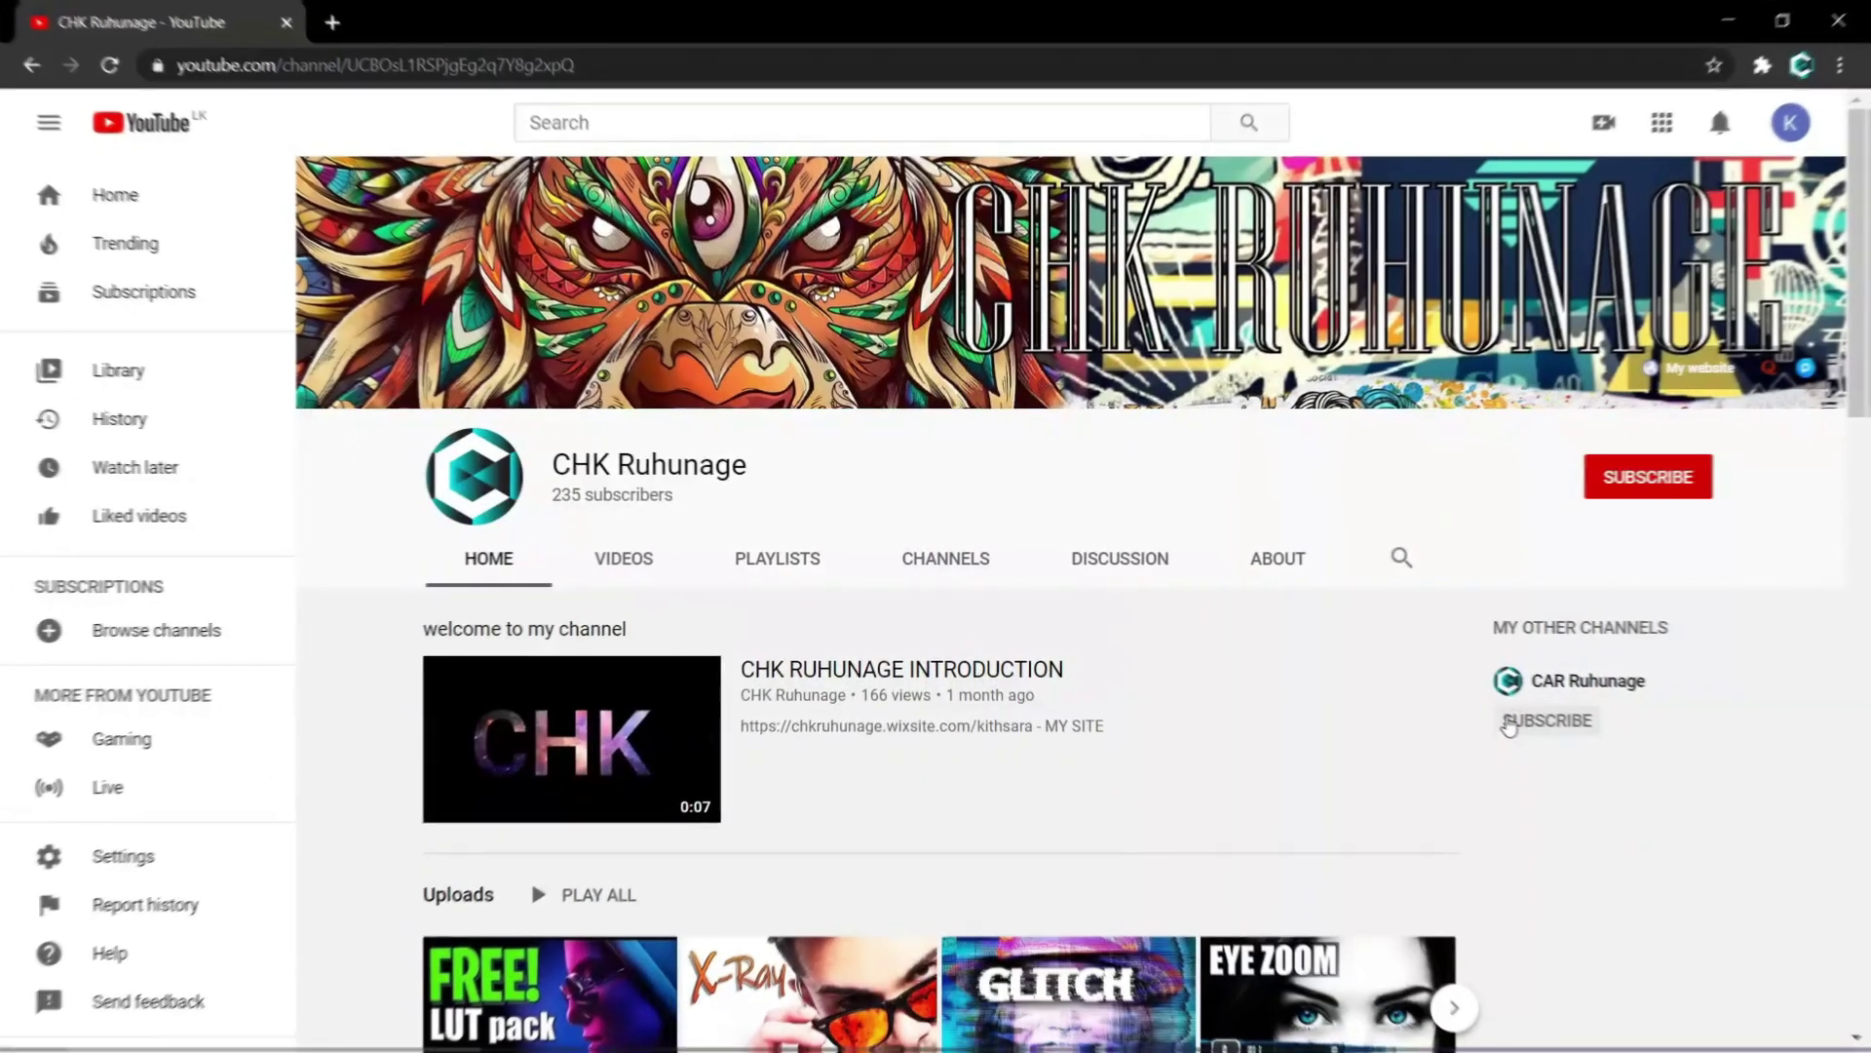
Subscribe to the displayed YouTube channel with all notifications turned on, and subscribe to the related channel listed beside it.
{"action": "left_click", "coordinate": [1647, 484]}
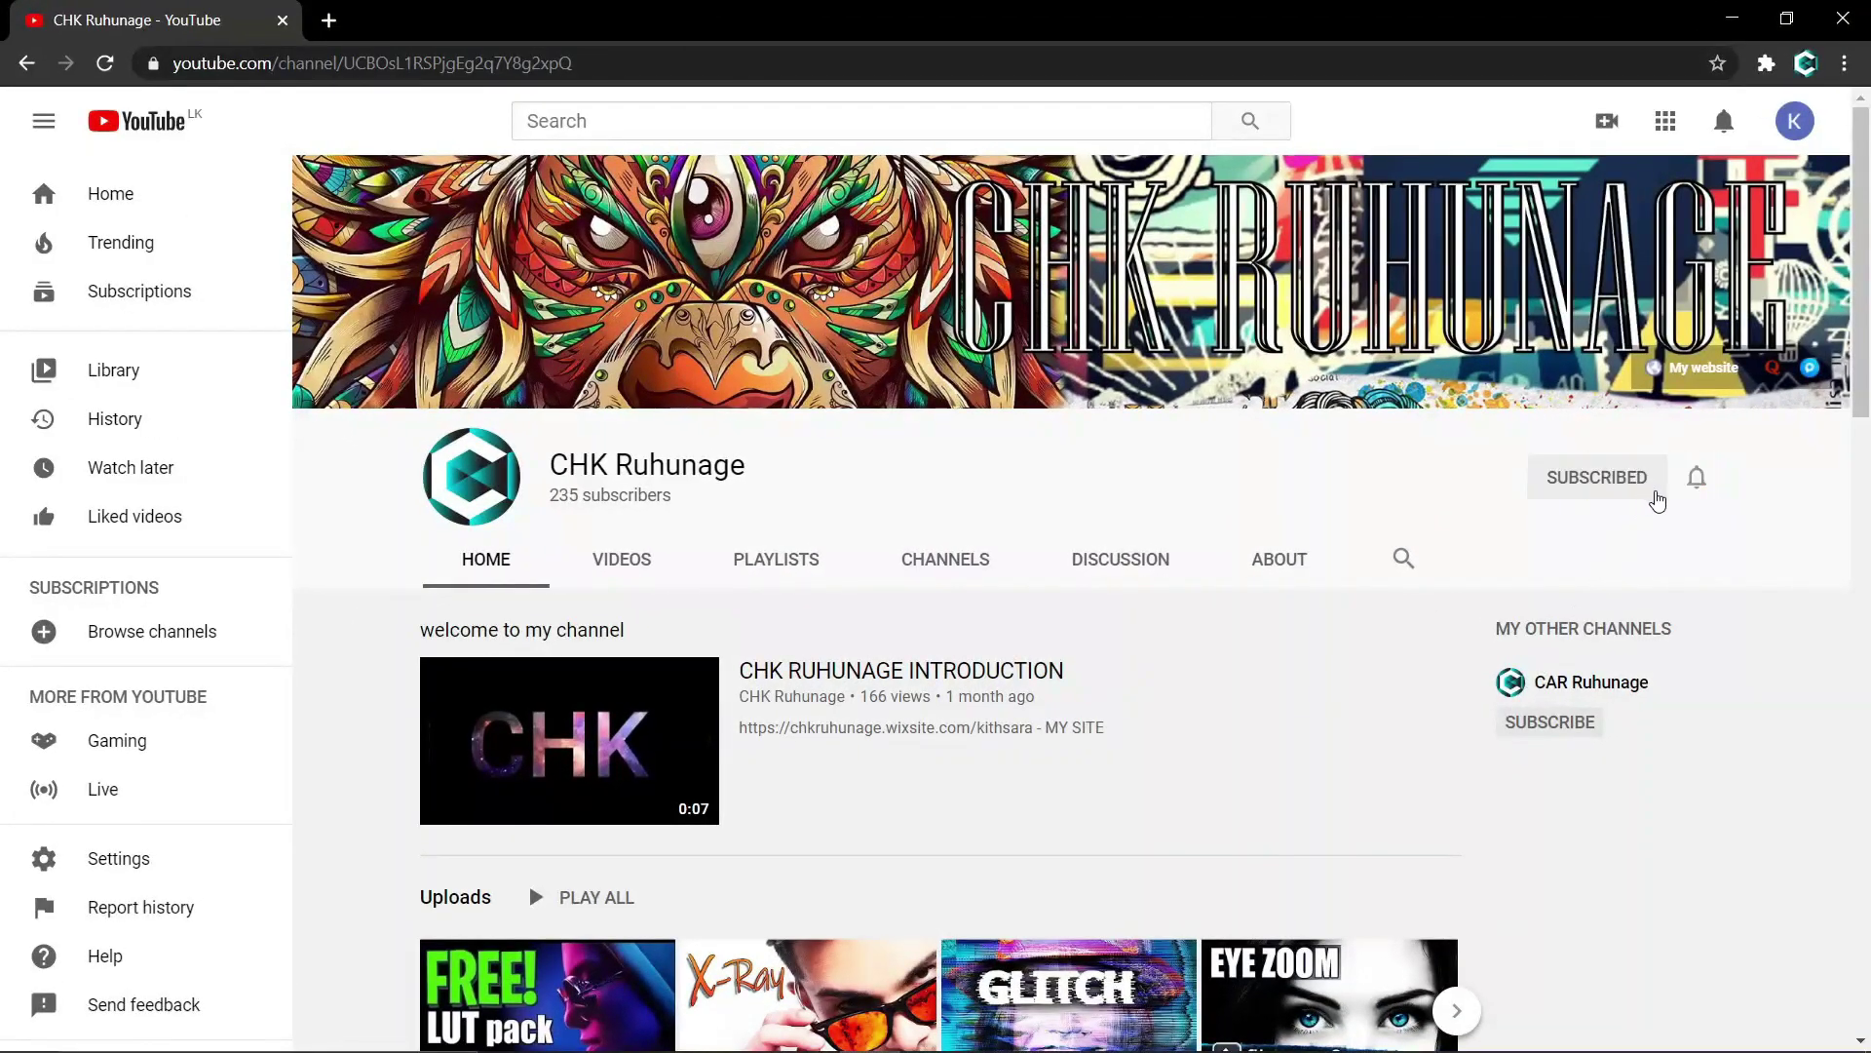
{"action": "left_click", "coordinate": [1697, 477]}
{"action": "left_click", "coordinate": [1701, 534]}
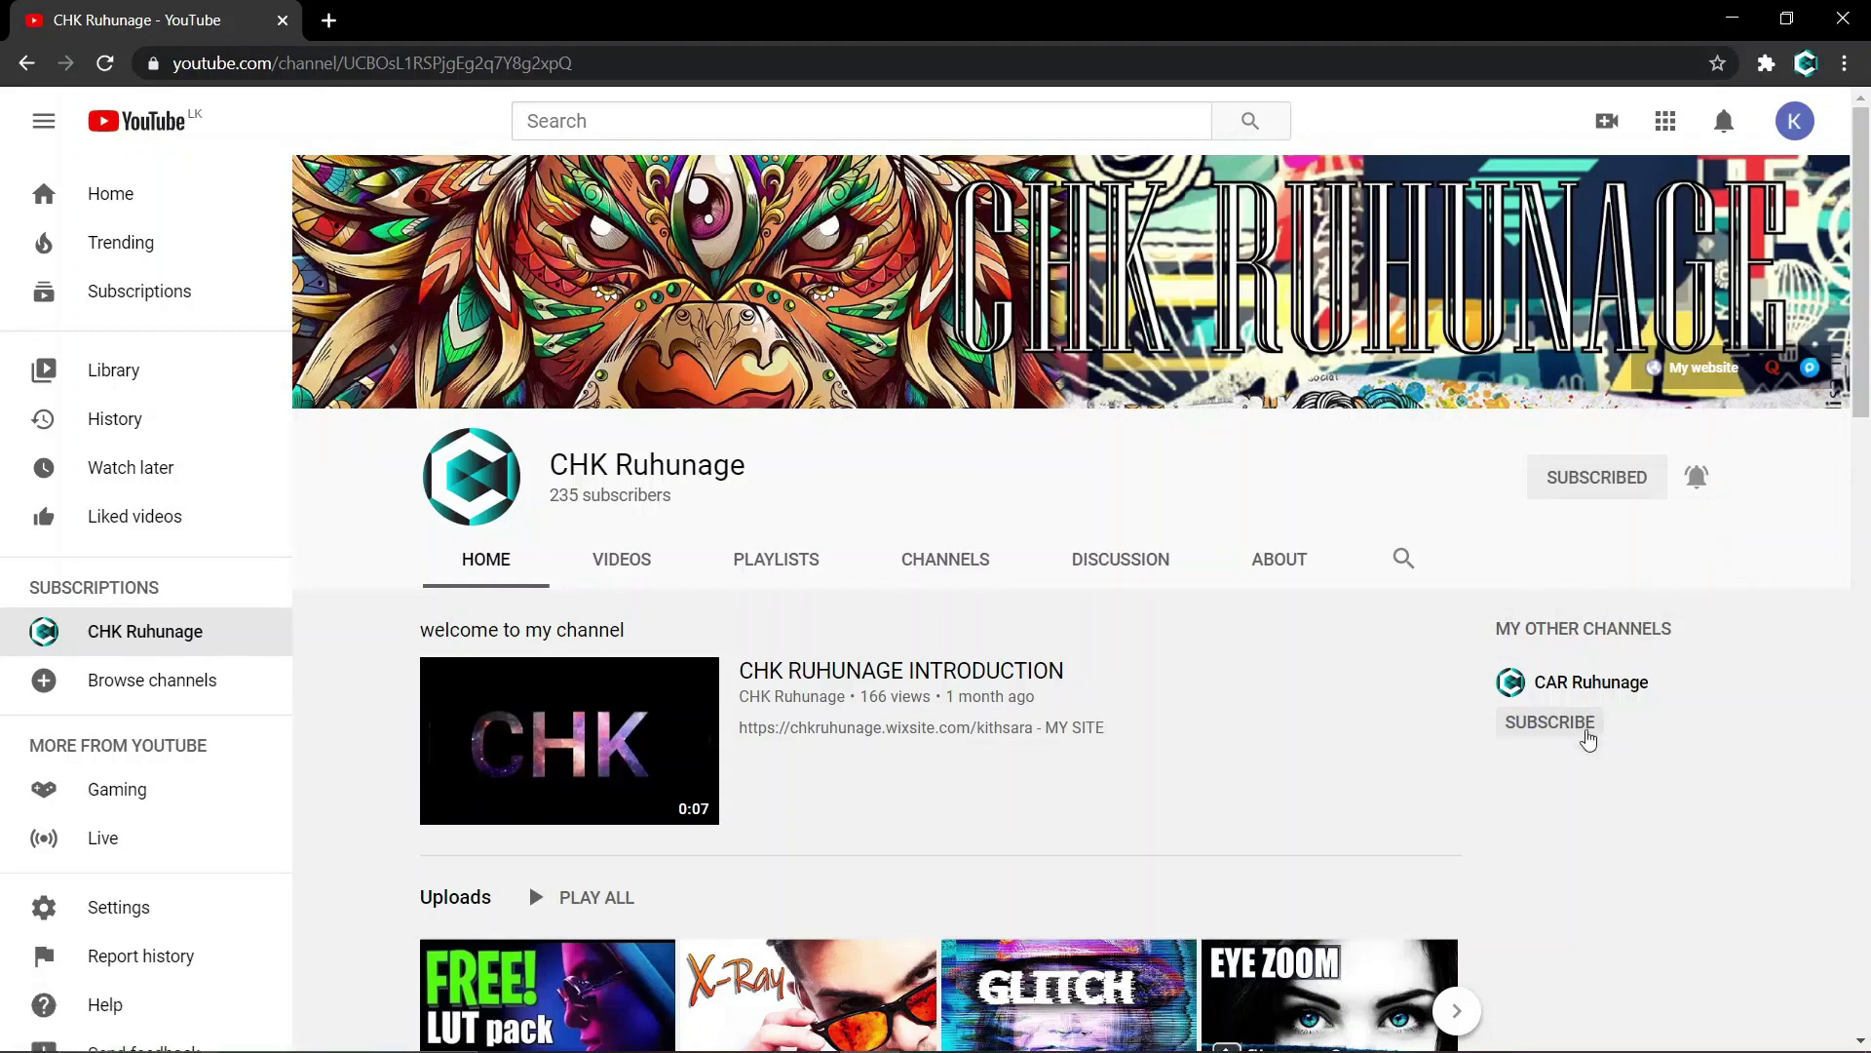
{"action": "left_click", "coordinate": [1589, 741]}
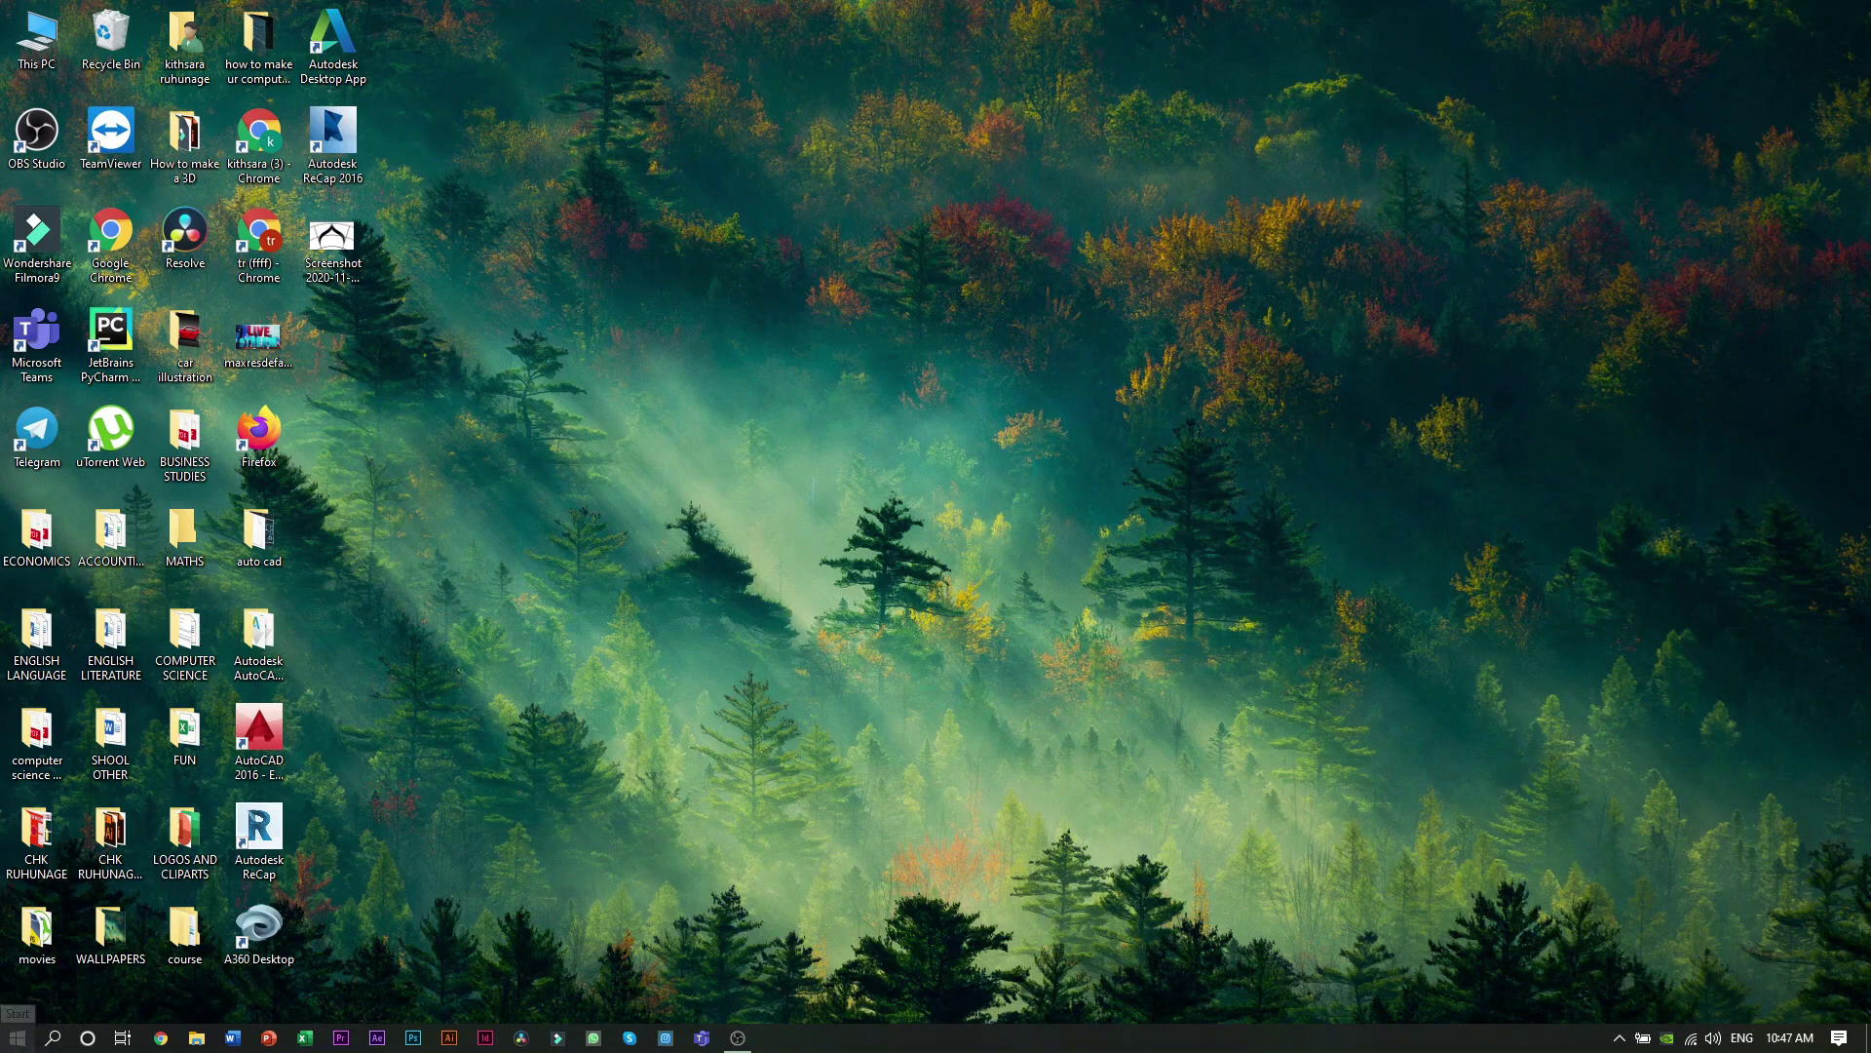
Switch to Disk Cleanup for drive C: and move its window clear of the desktop icons.
{"action": "left_click", "coordinate": [18, 1037]}
{"action": "type", "text": "di"}
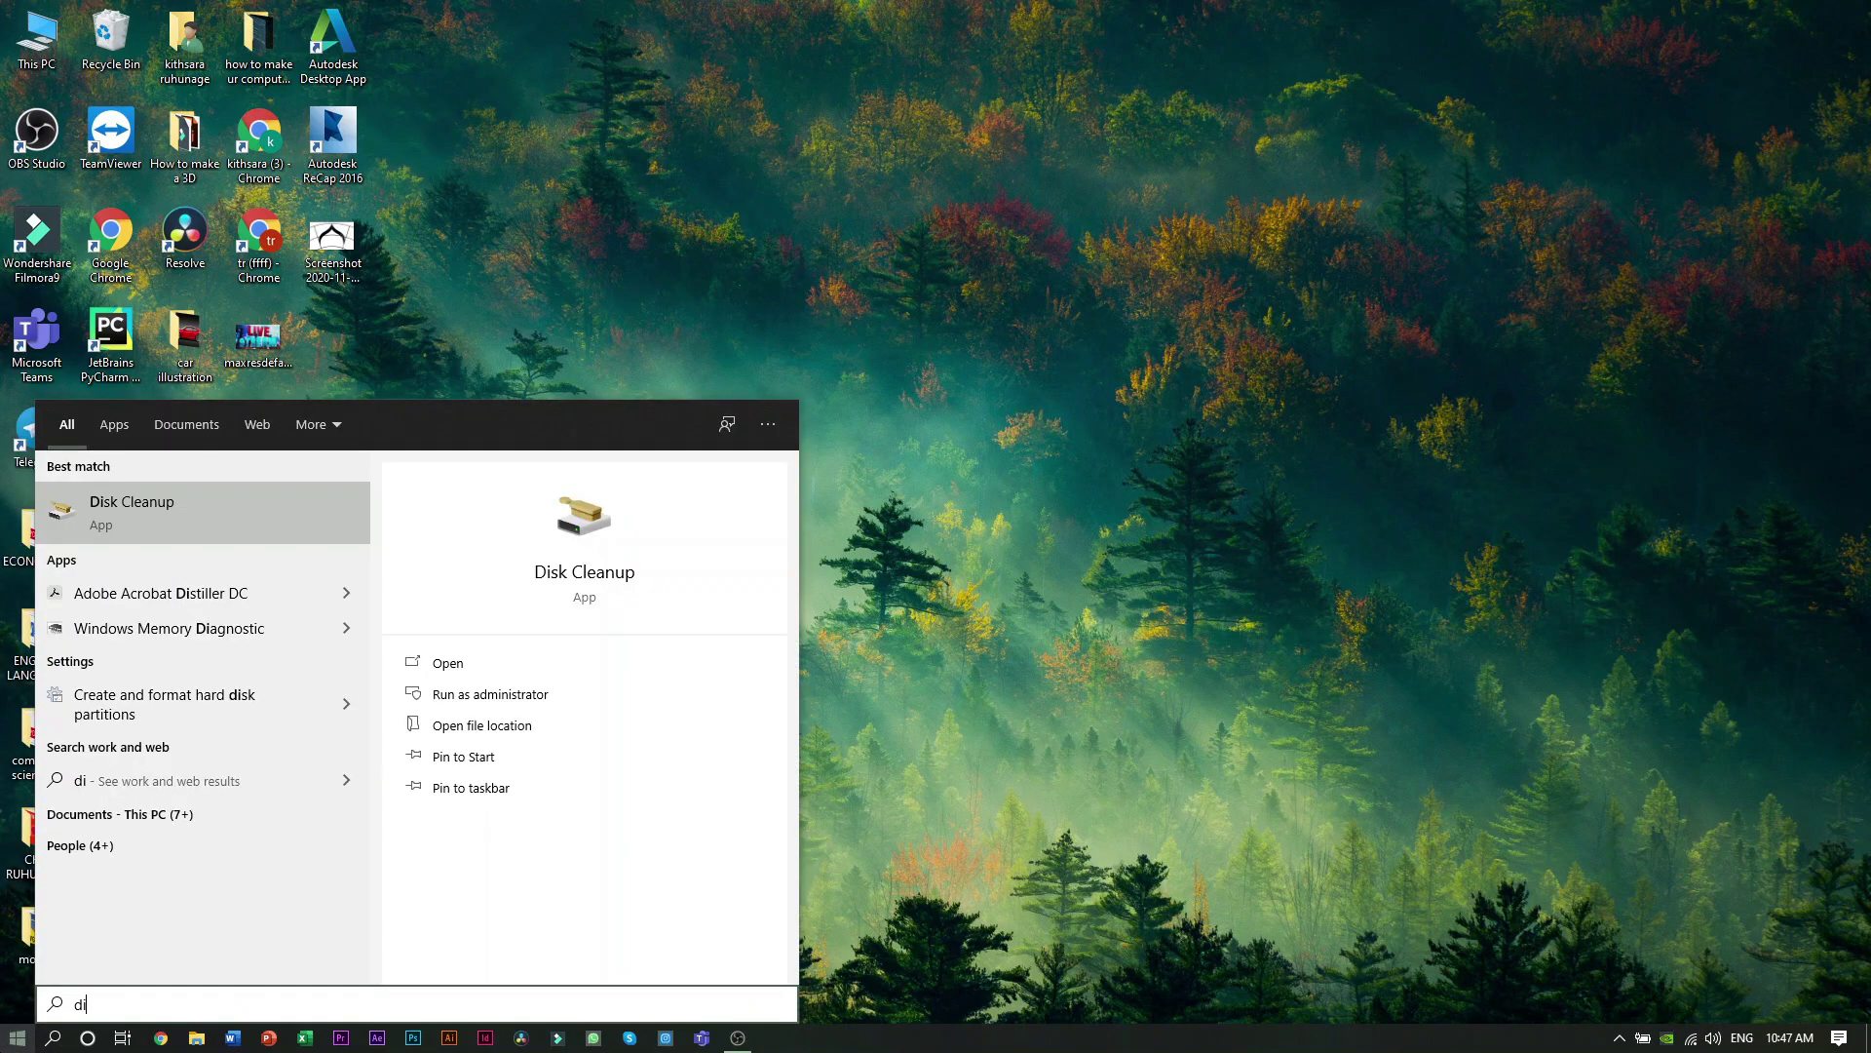
{"action": "type", "text": "s"}
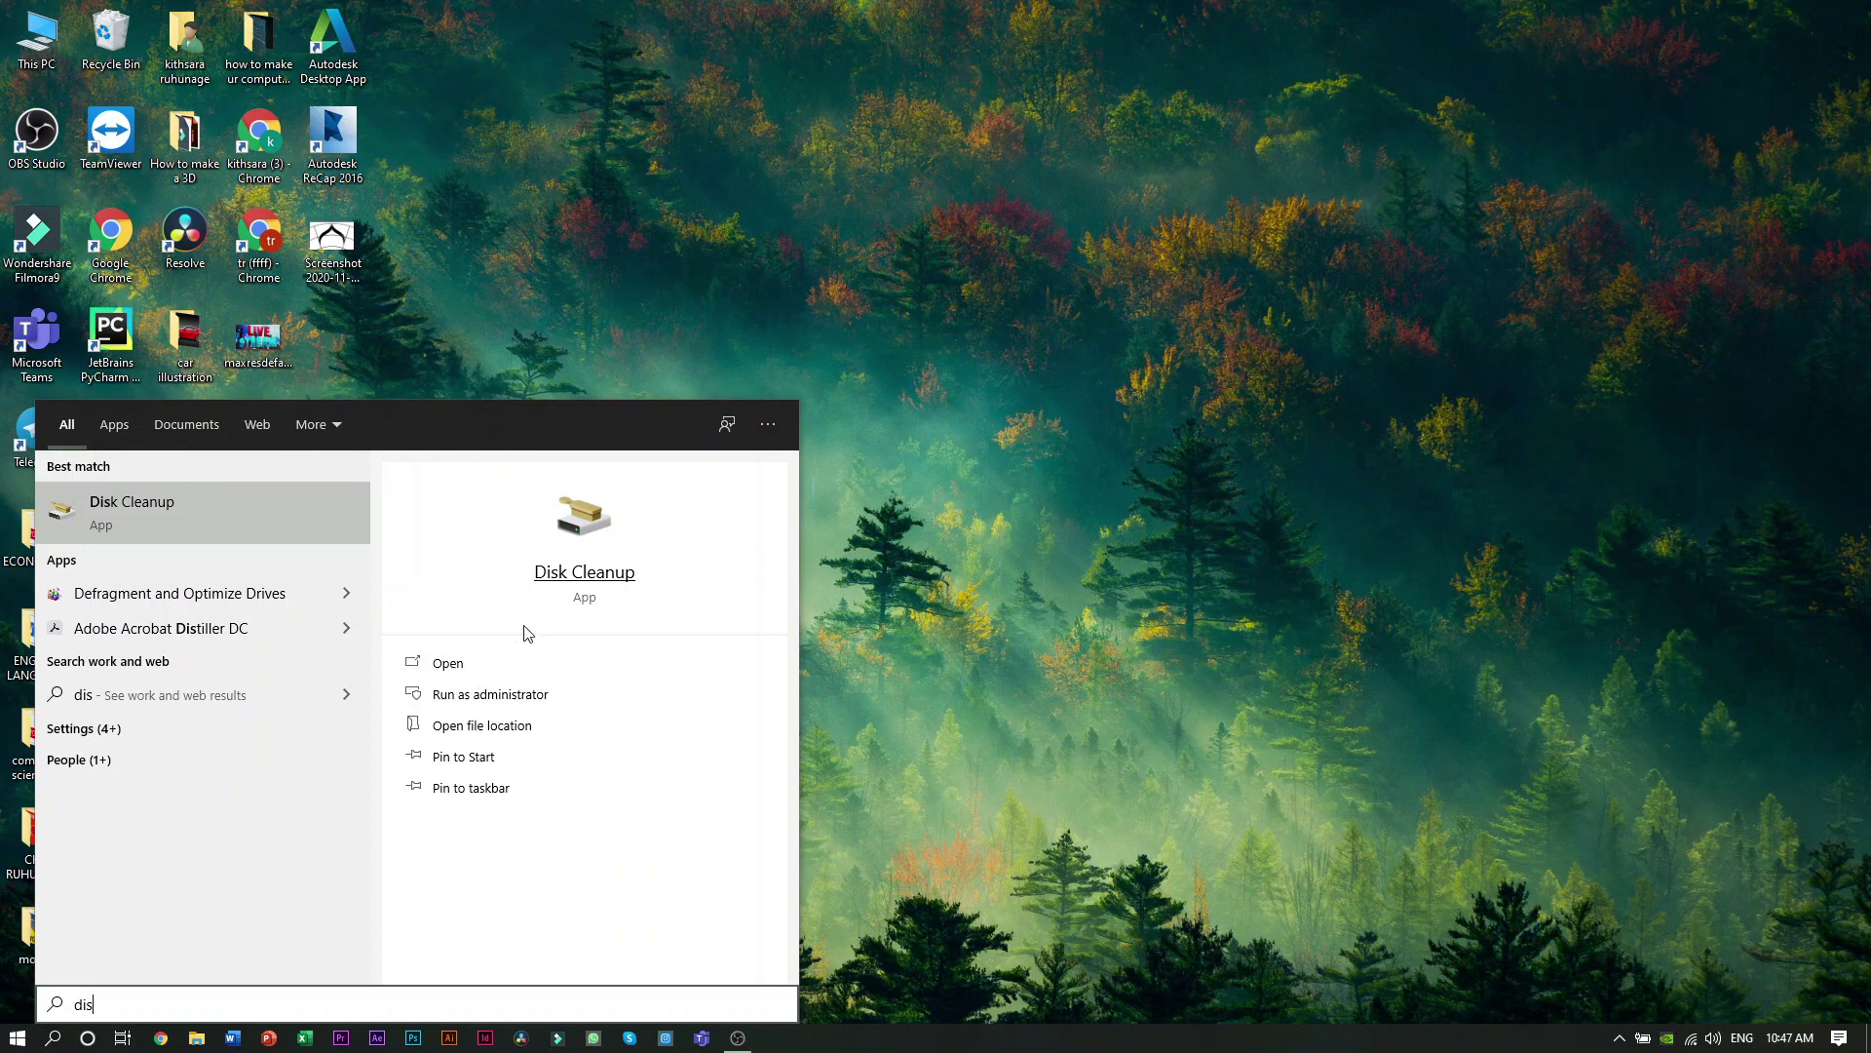
{"action": "left_click", "coordinate": [463, 667]}
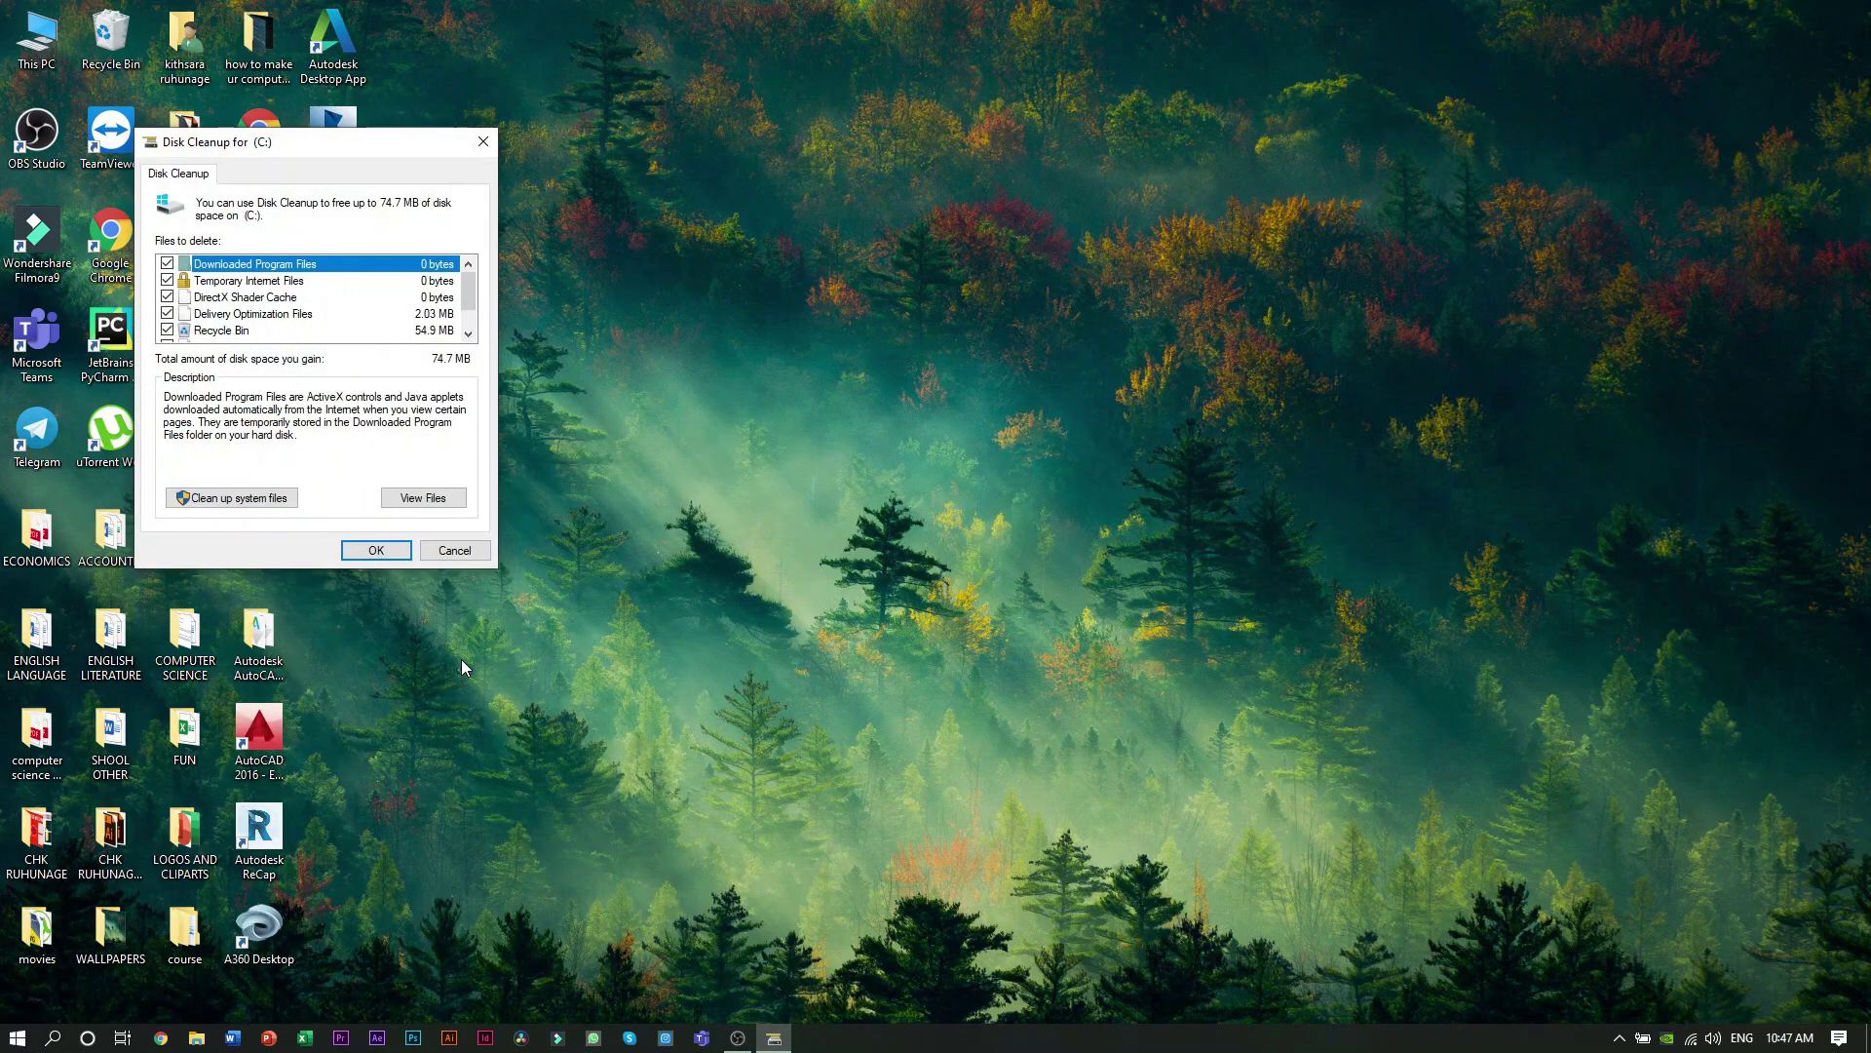
{"action": "left_click_drag", "start_coordinate": [304, 142], "coordinate": [659, 159]}
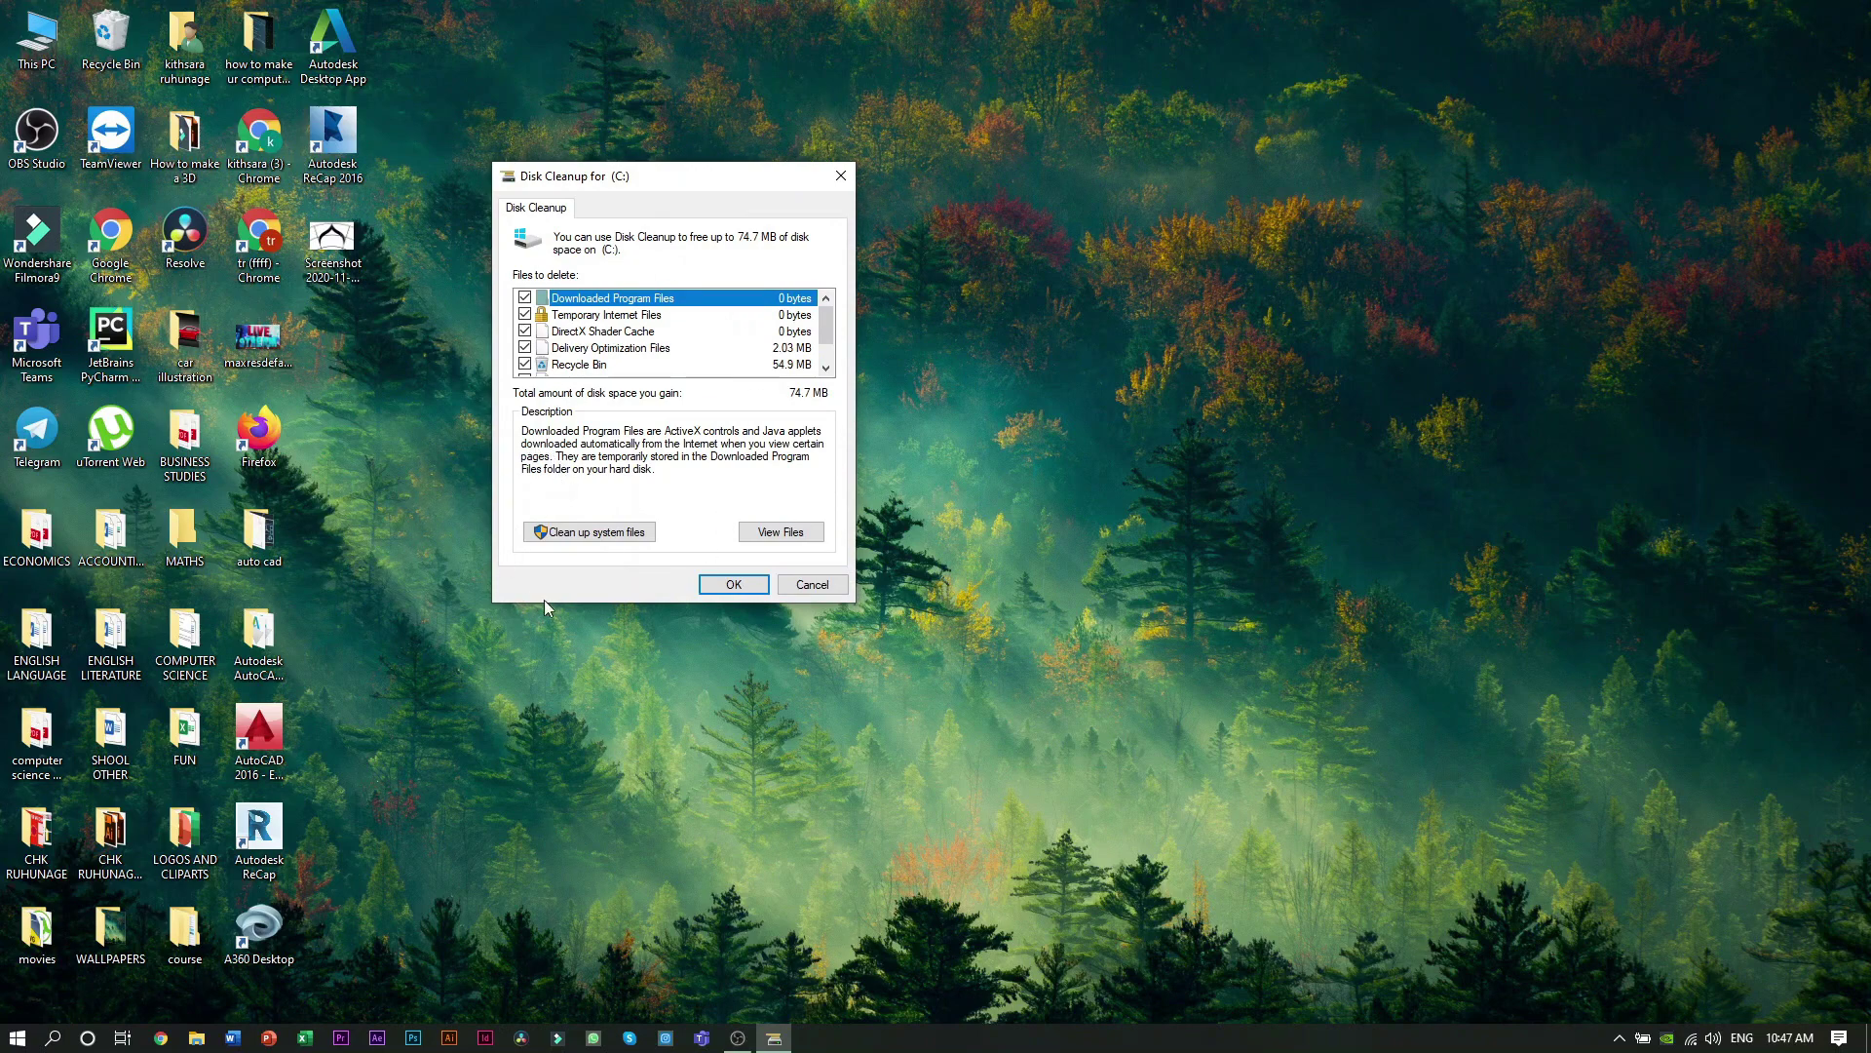
Include system files in the cleanup of drive C: and permanently delete all the checked file categories.
{"action": "left_click", "coordinate": [571, 532]}
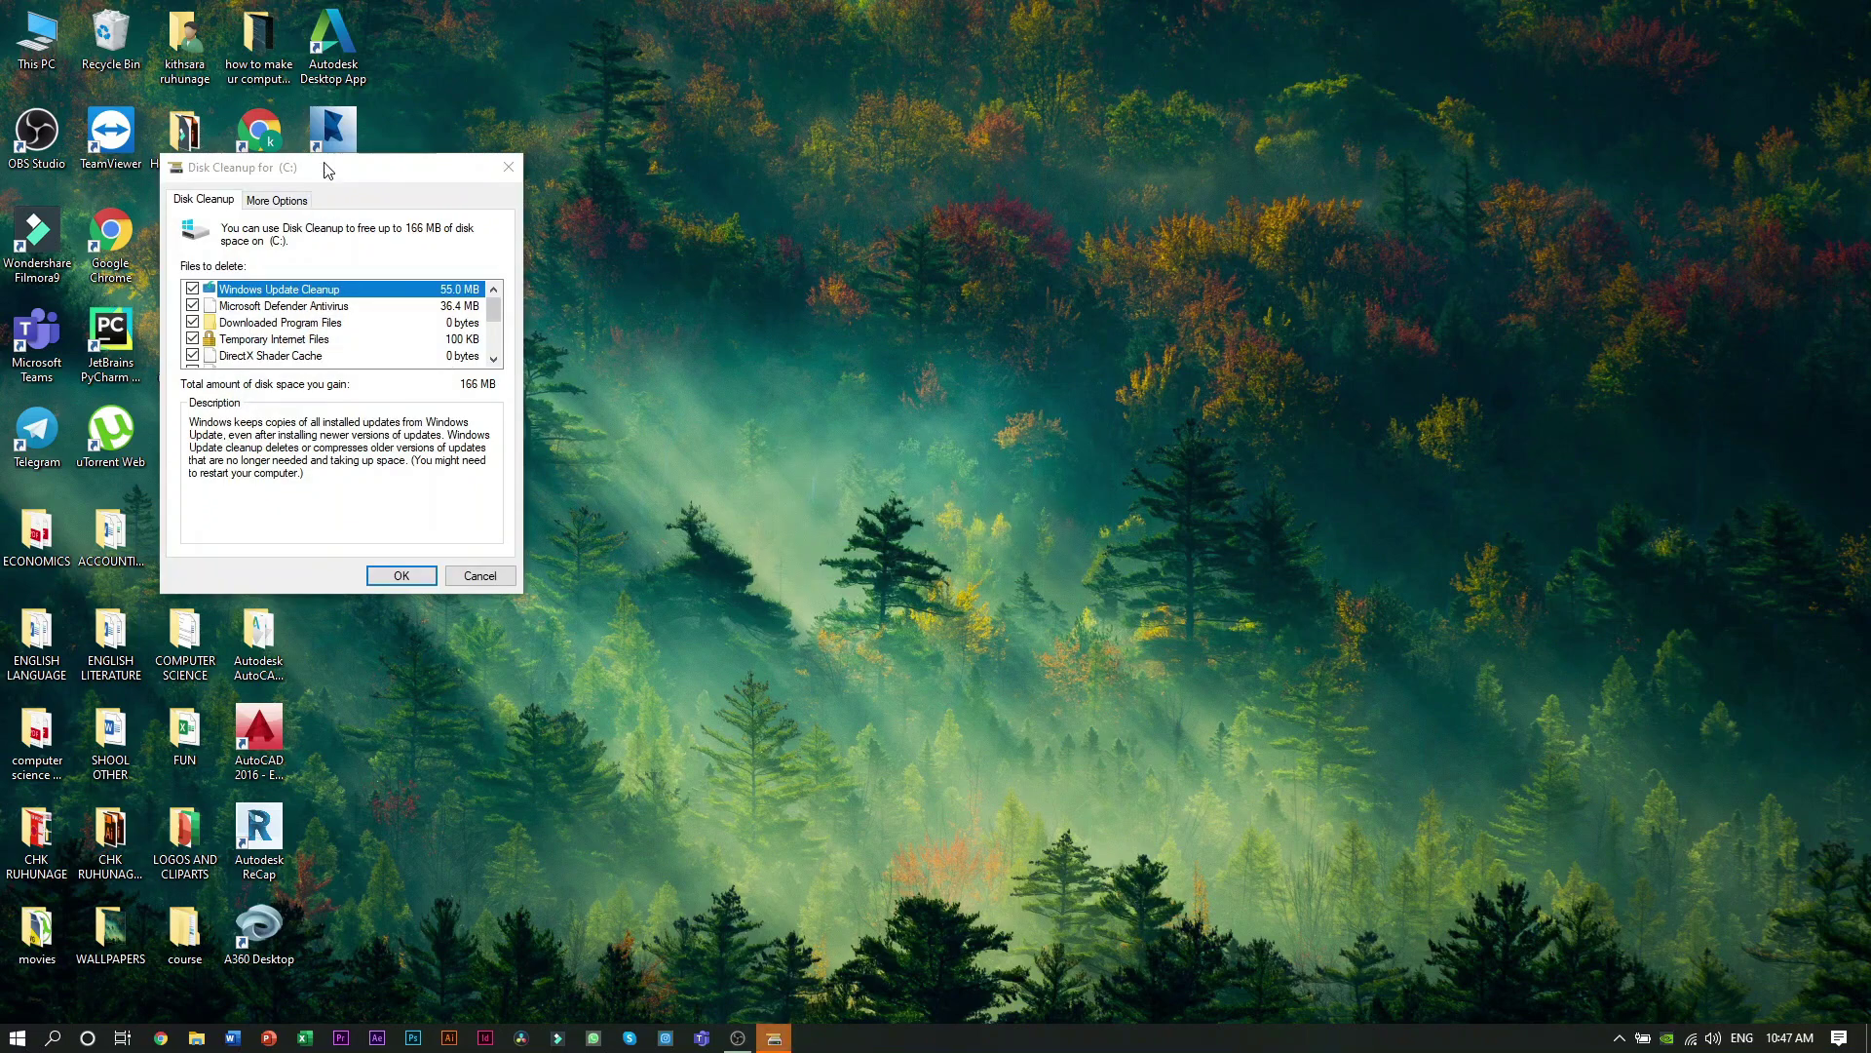
{"action": "left_click_drag", "start_coordinate": [323, 164], "coordinate": [701, 129]}
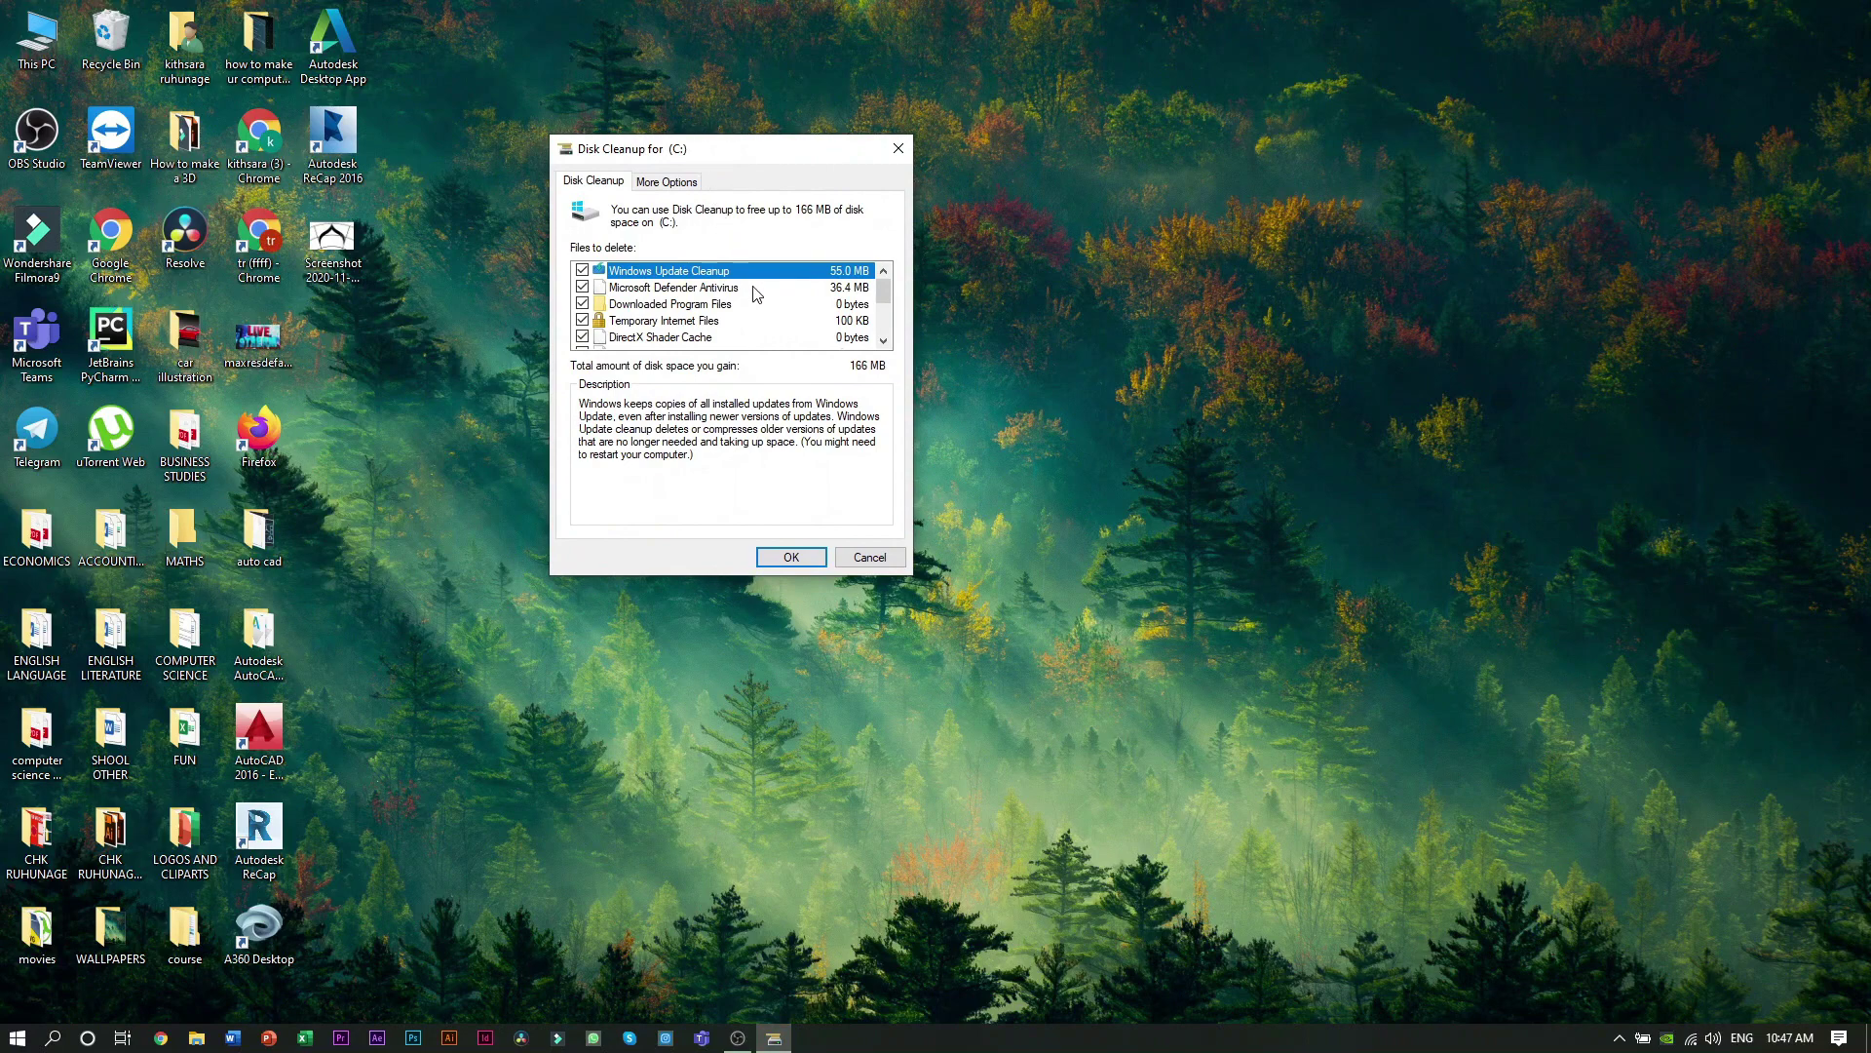
{"action": "scroll", "coordinate": [745, 346], "scroll_direction": "down", "scroll_amount": 3}
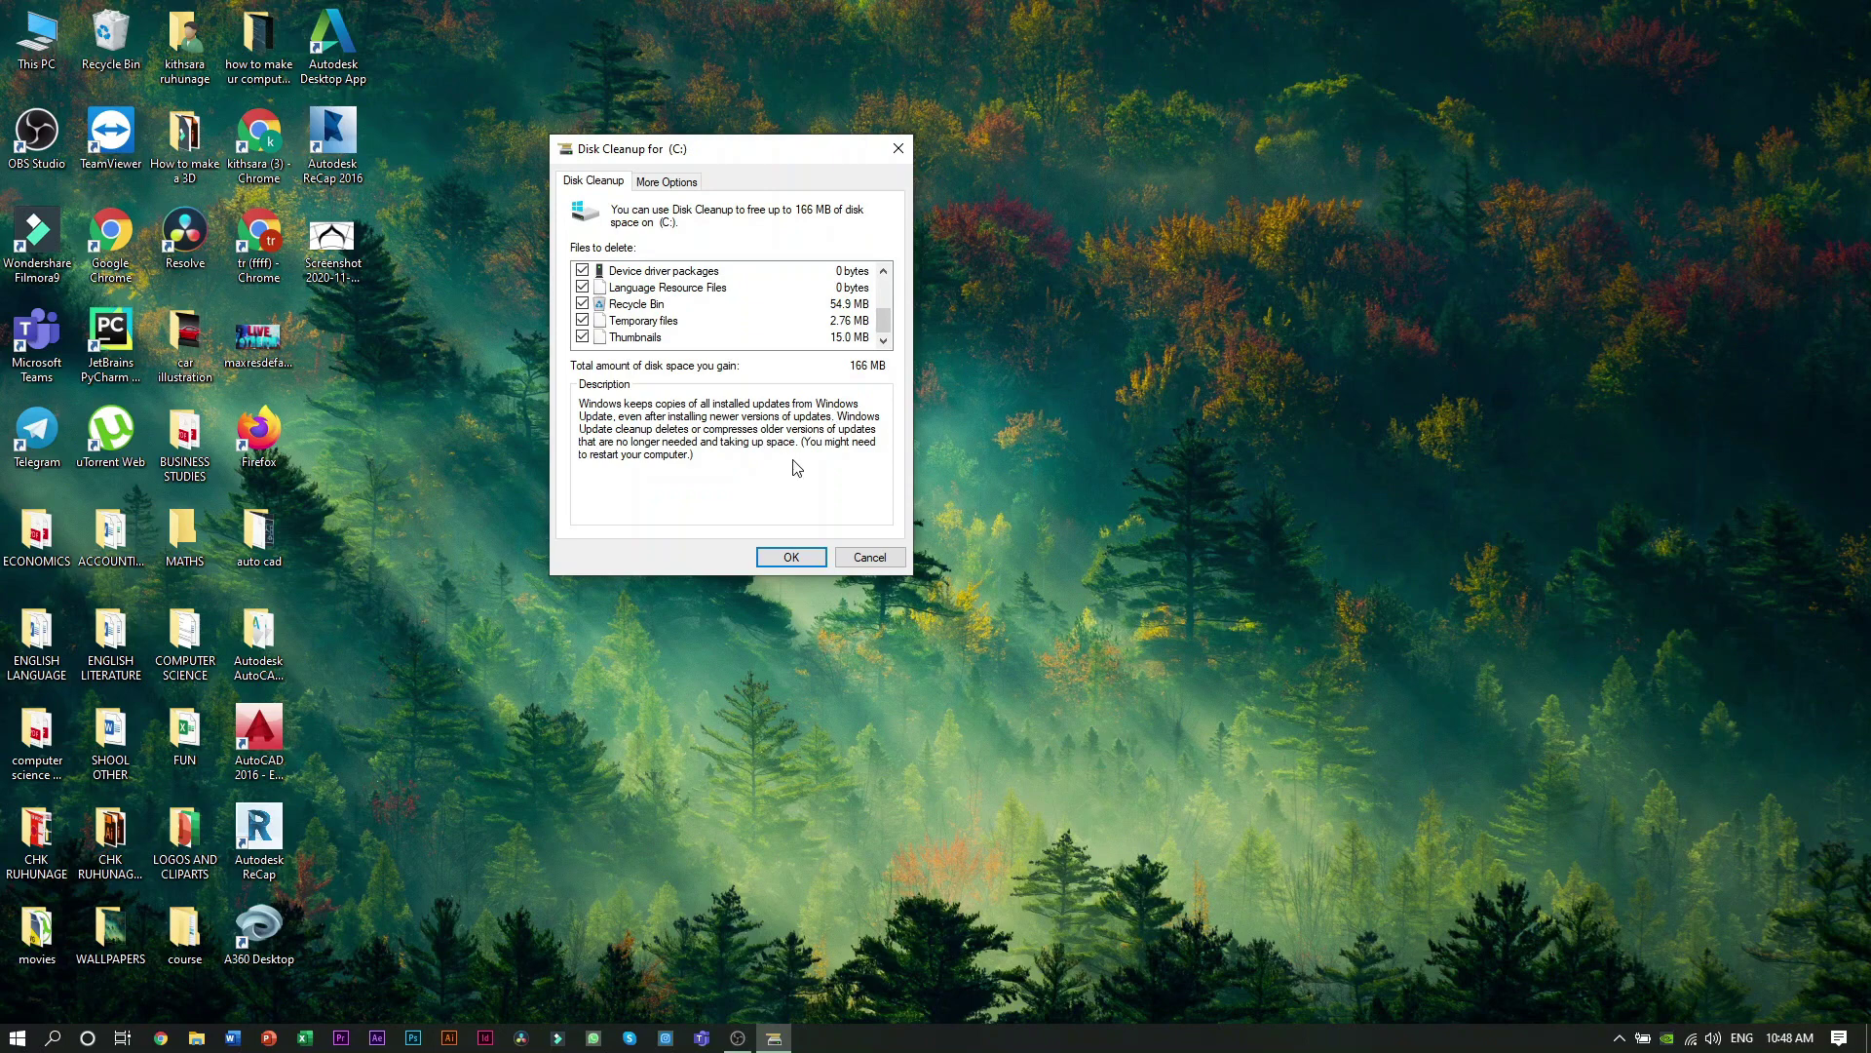
{"action": "left_click", "coordinate": [793, 560]}
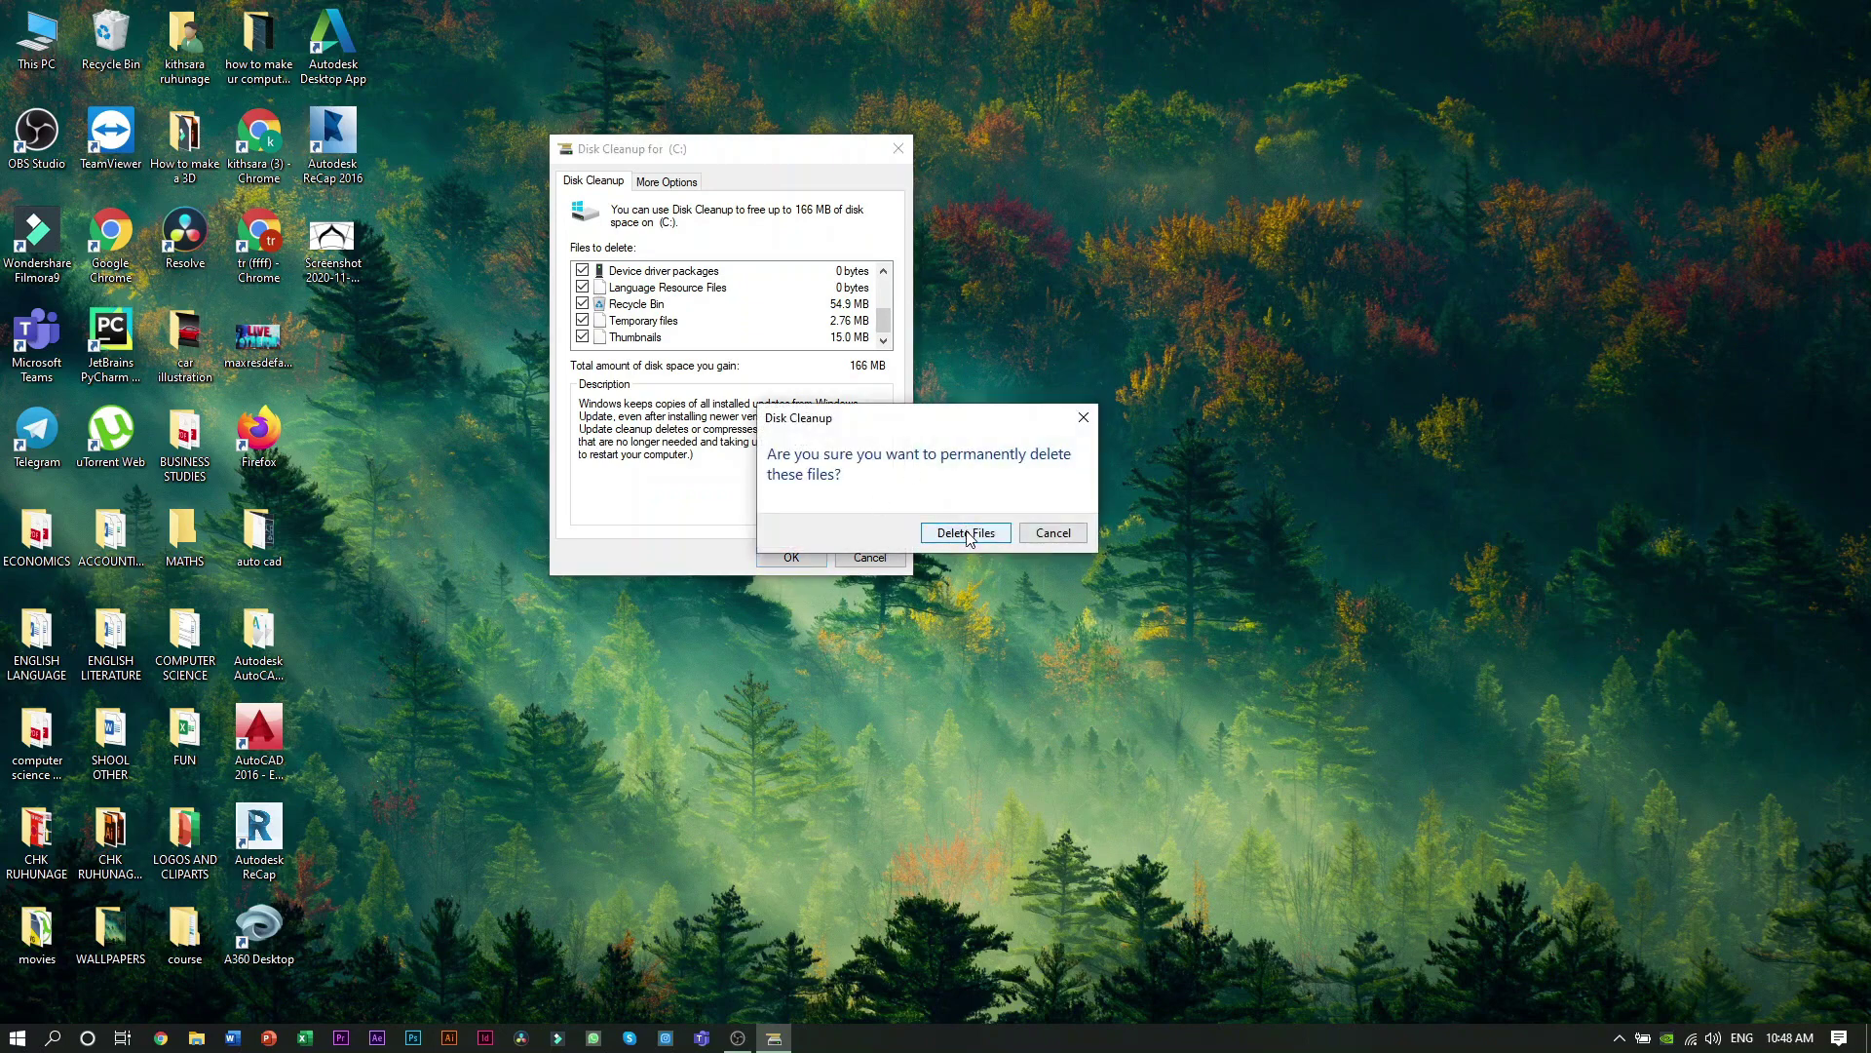
{"action": "left_click", "coordinate": [966, 533]}
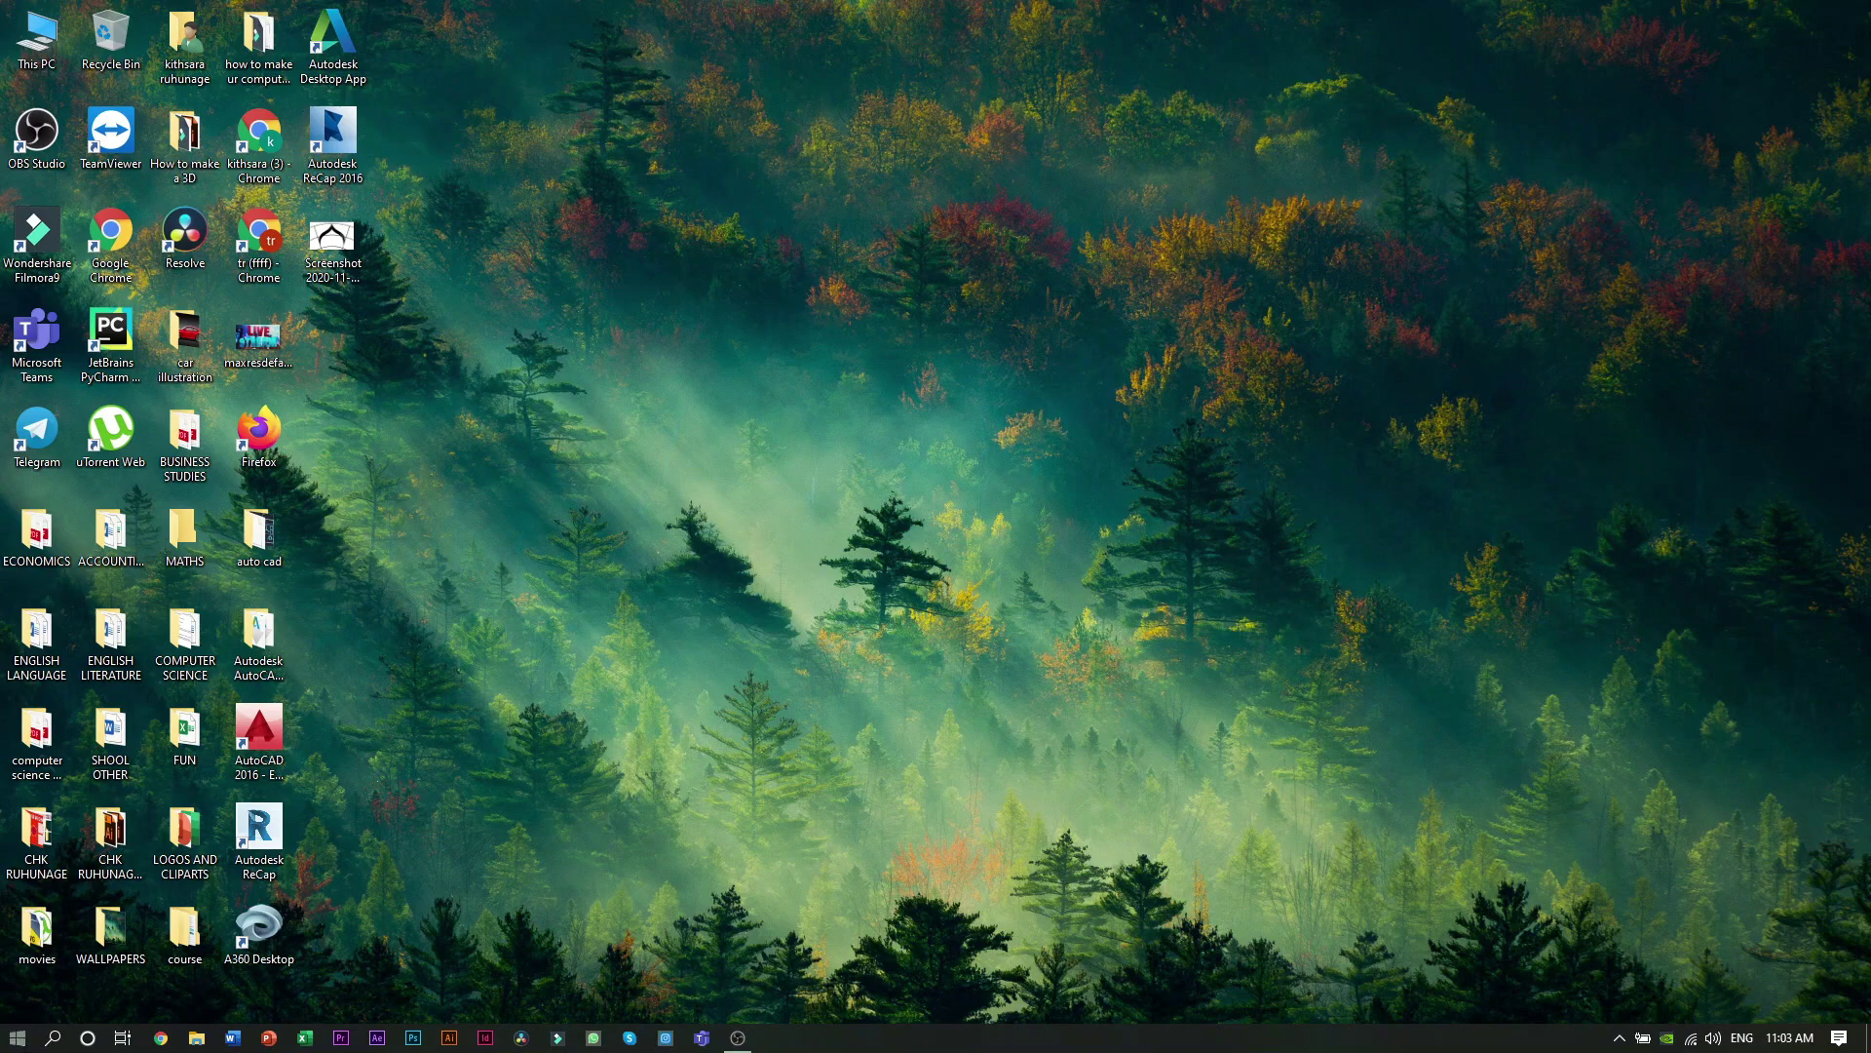
Open Defragment and Optimize Drives and optimize the C: solid state drive.
{"action": "left_click", "coordinate": [17, 1037]}
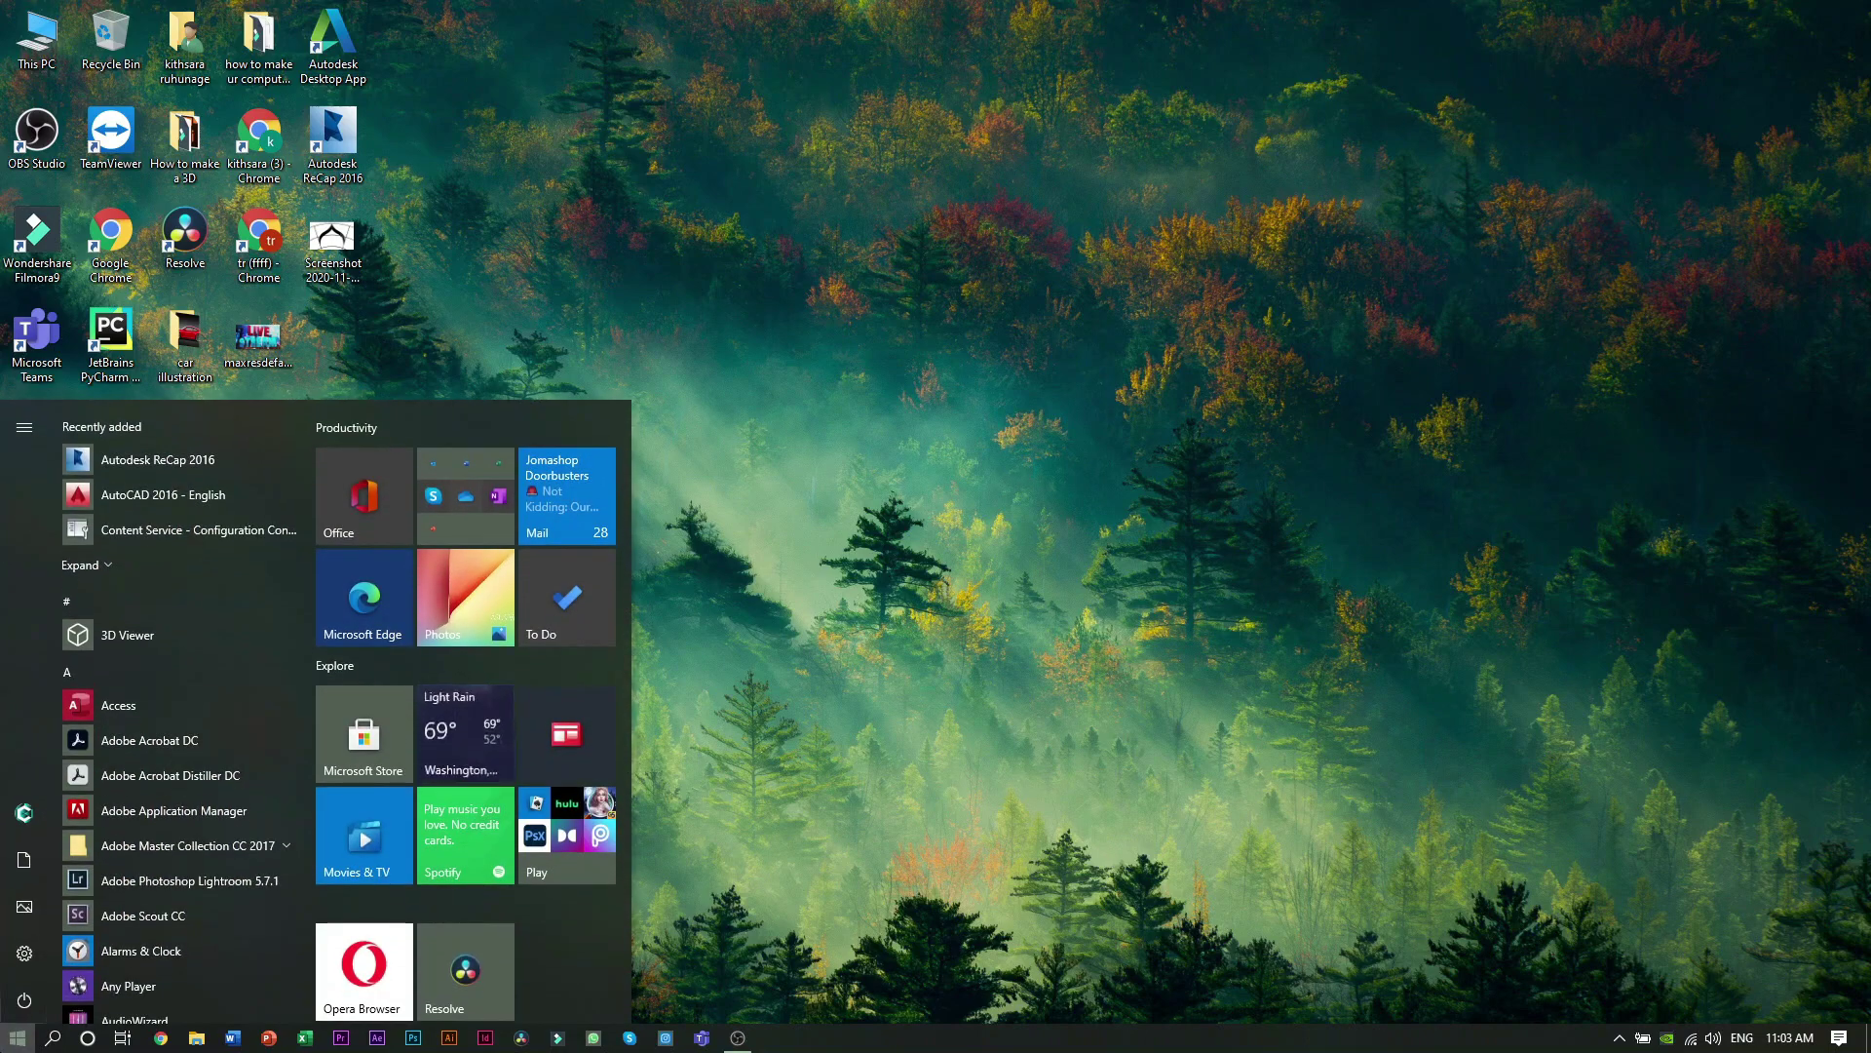
{"action": "type", "text": "op"}
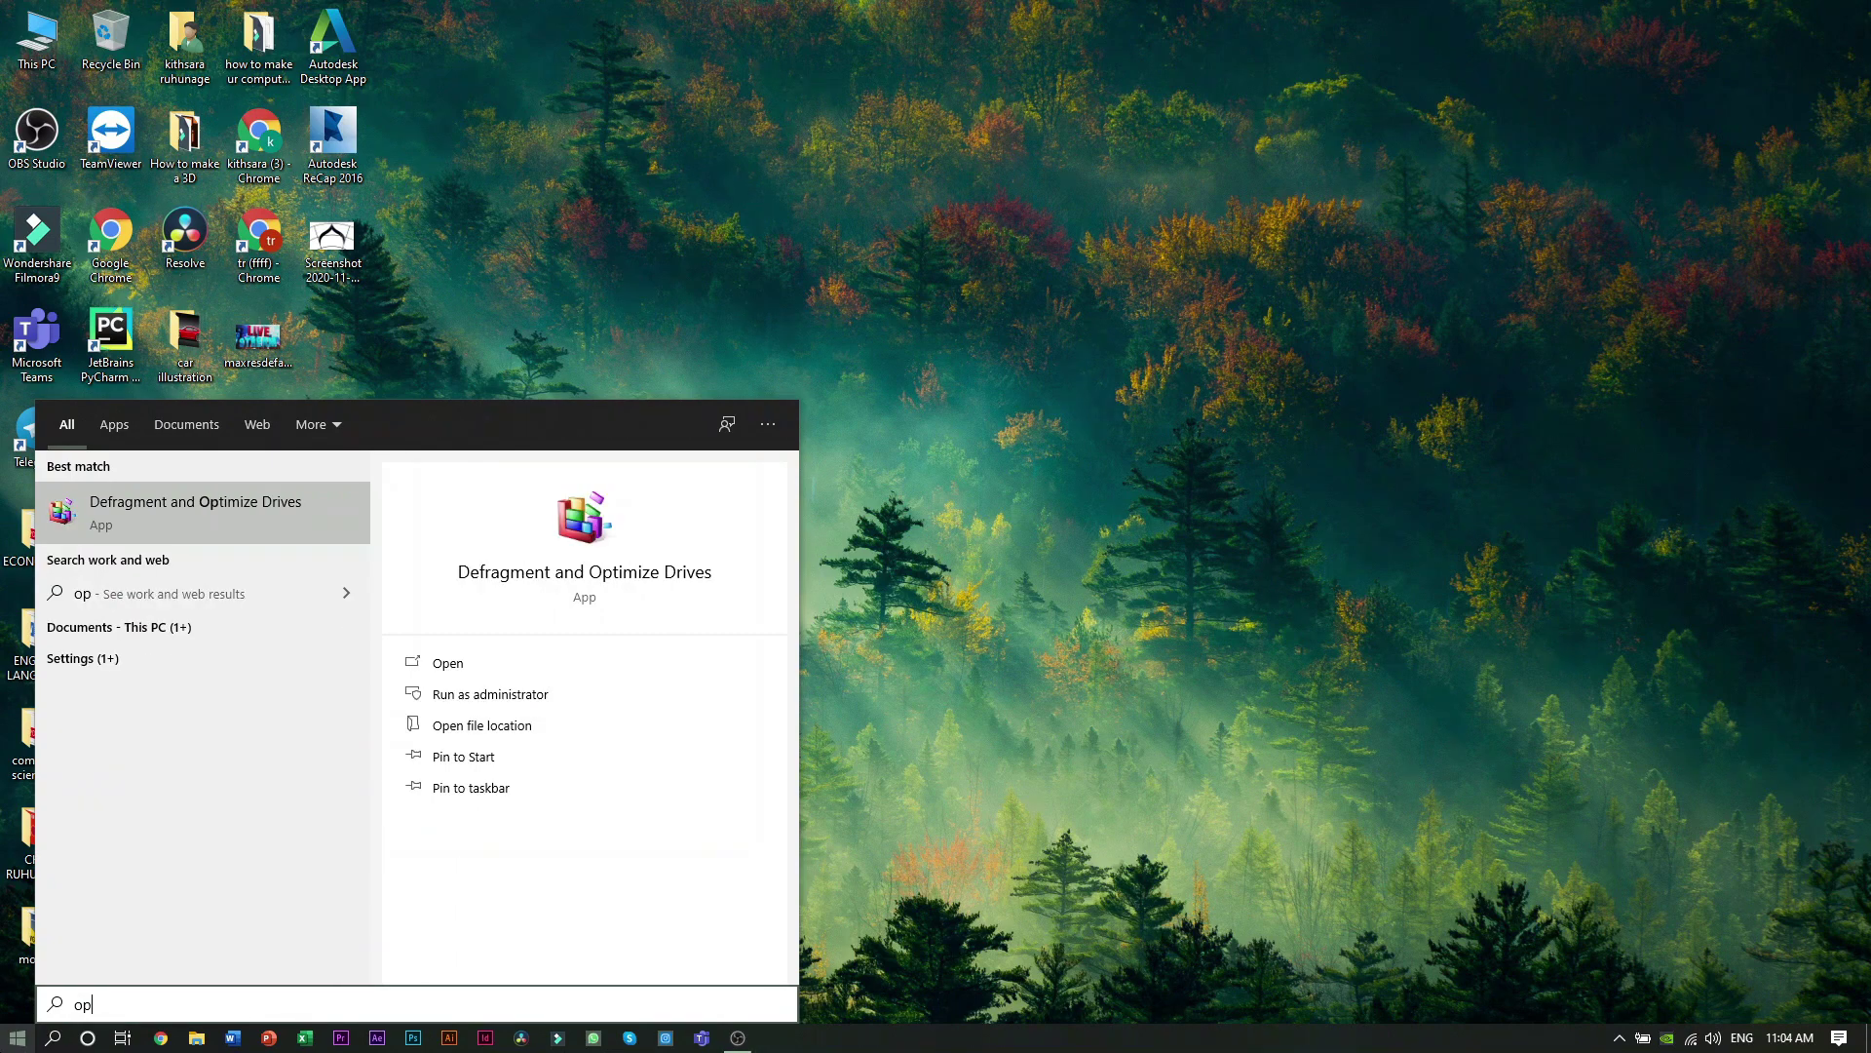
{"action": "left_click", "coordinate": [464, 673]}
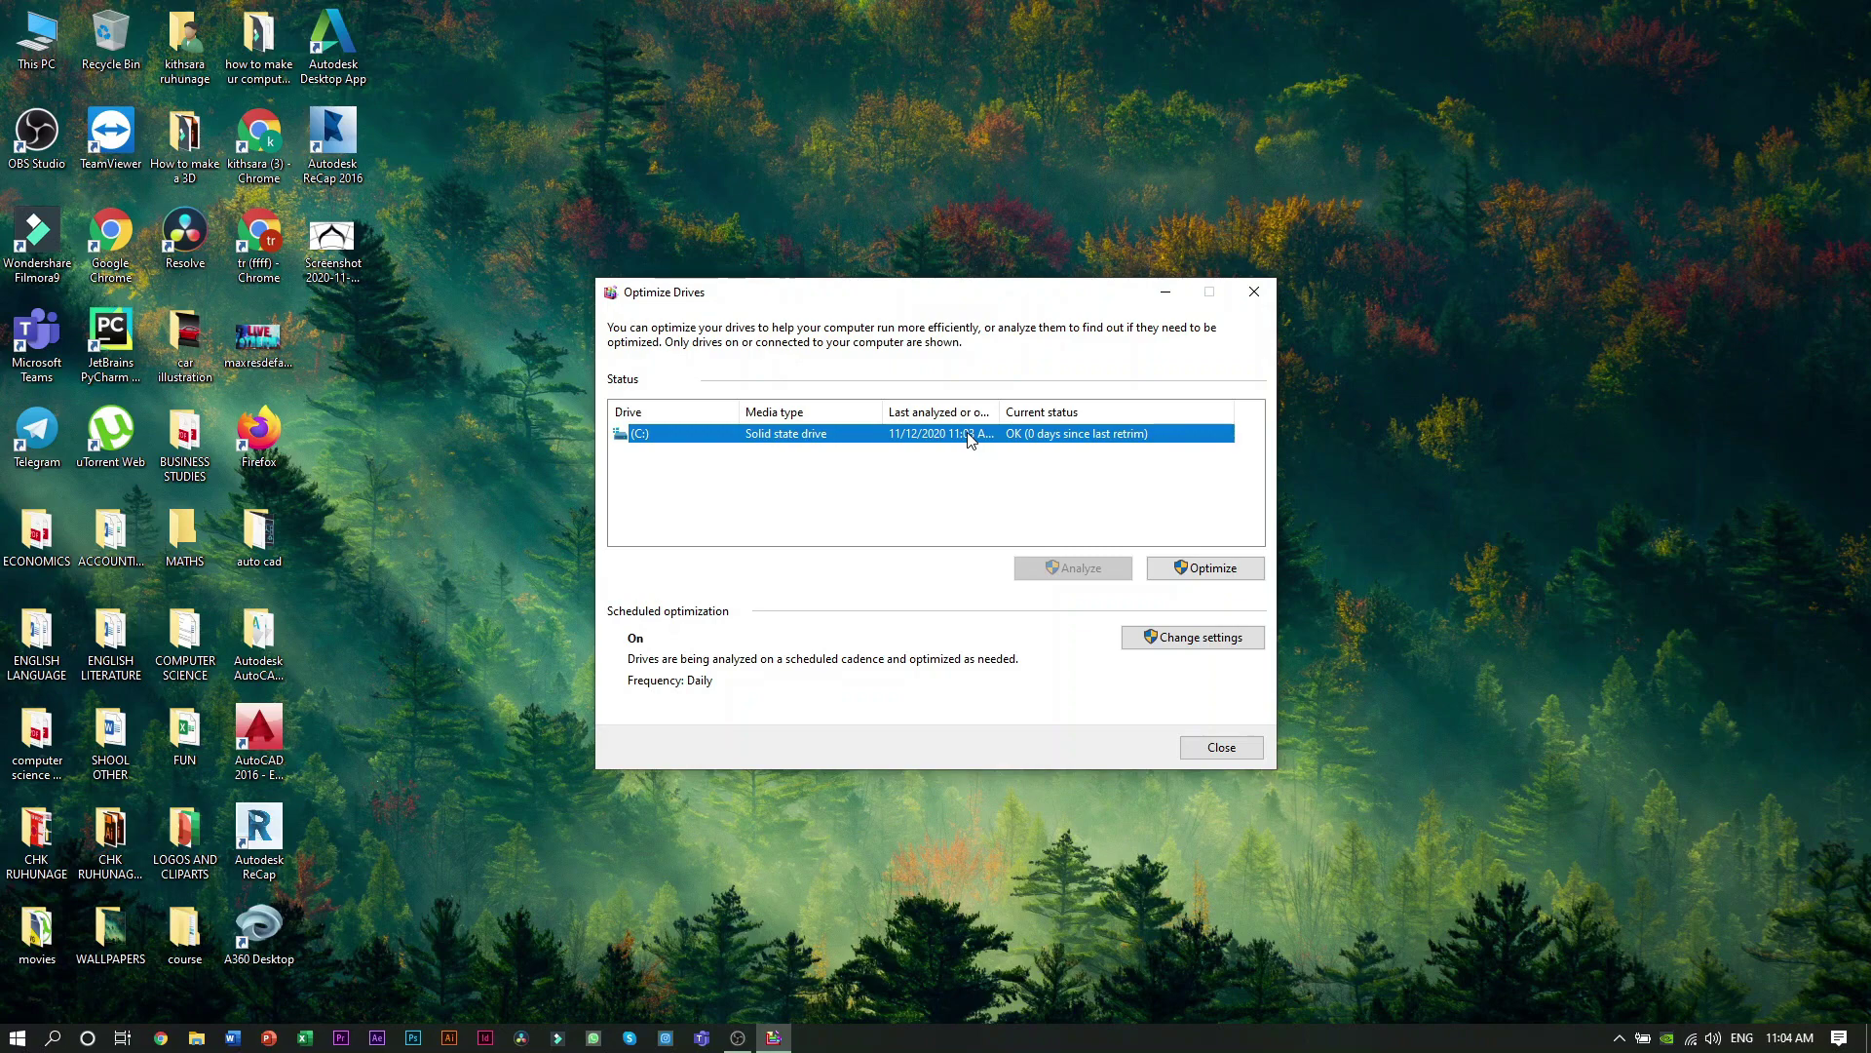
{"action": "left_click", "coordinate": [1191, 573]}
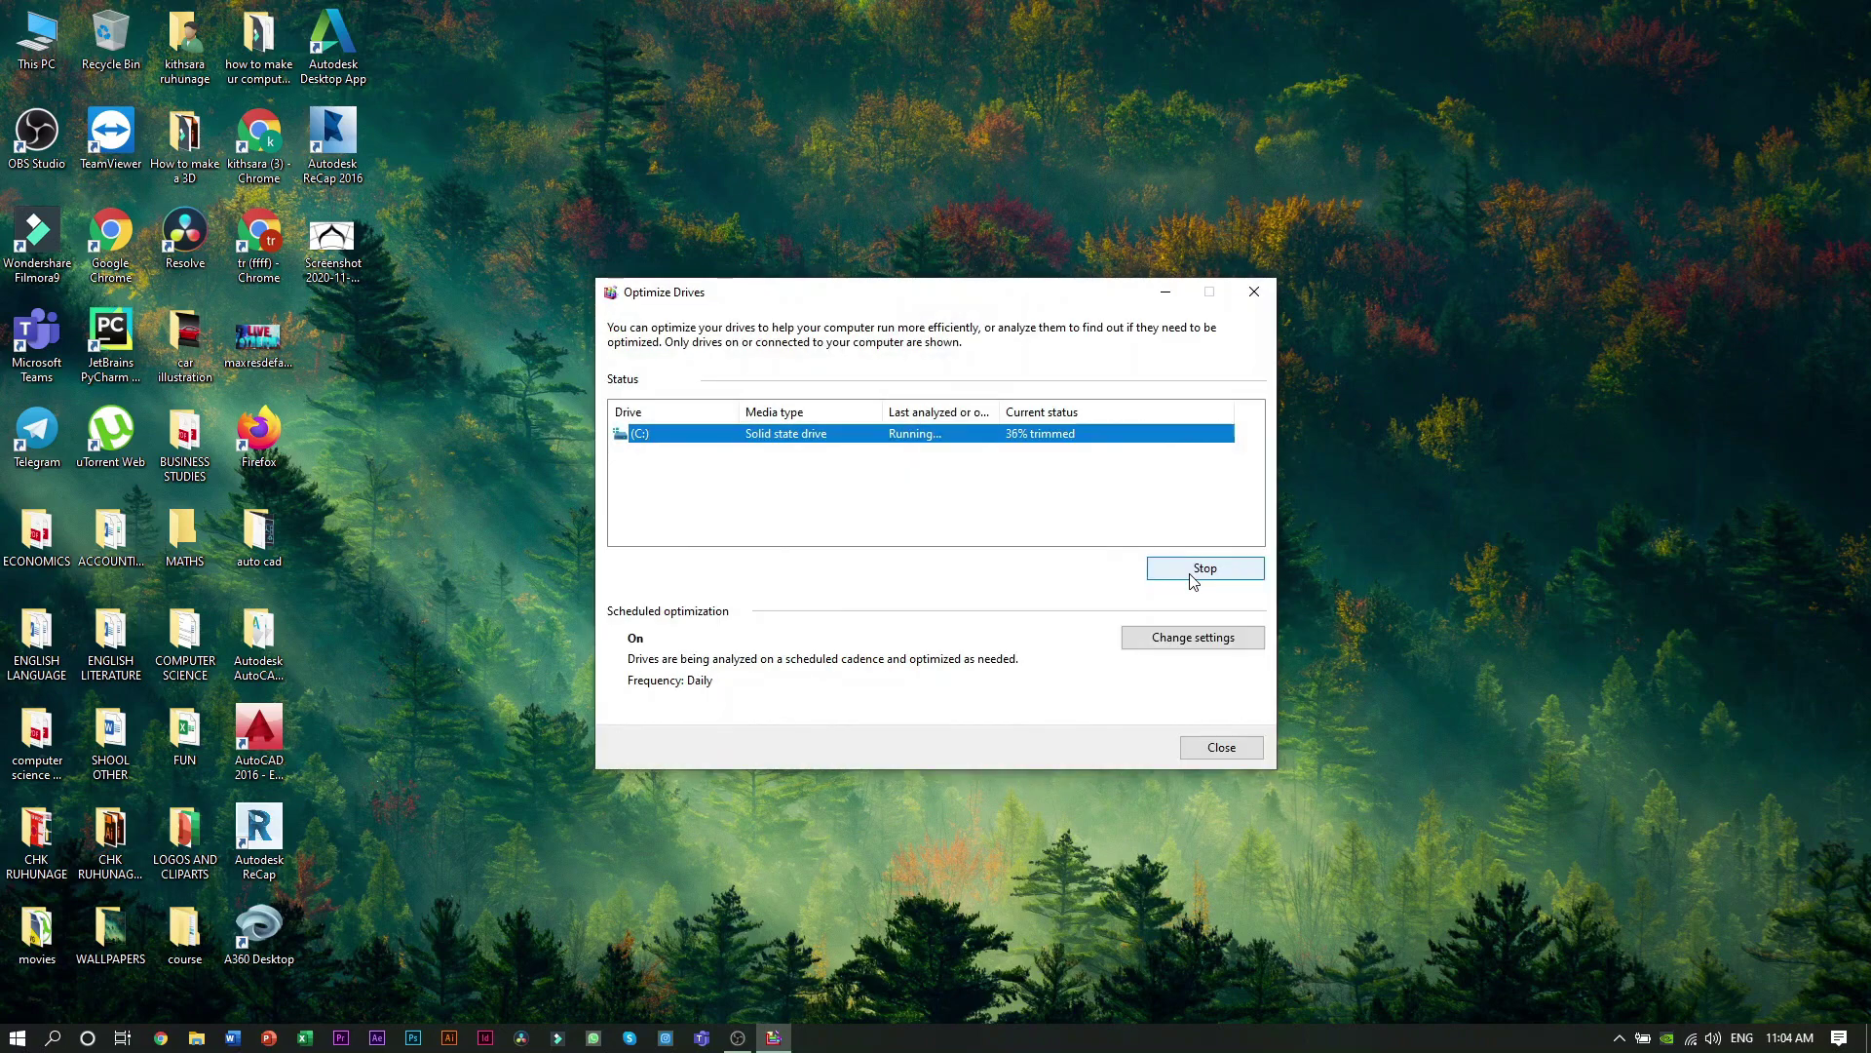
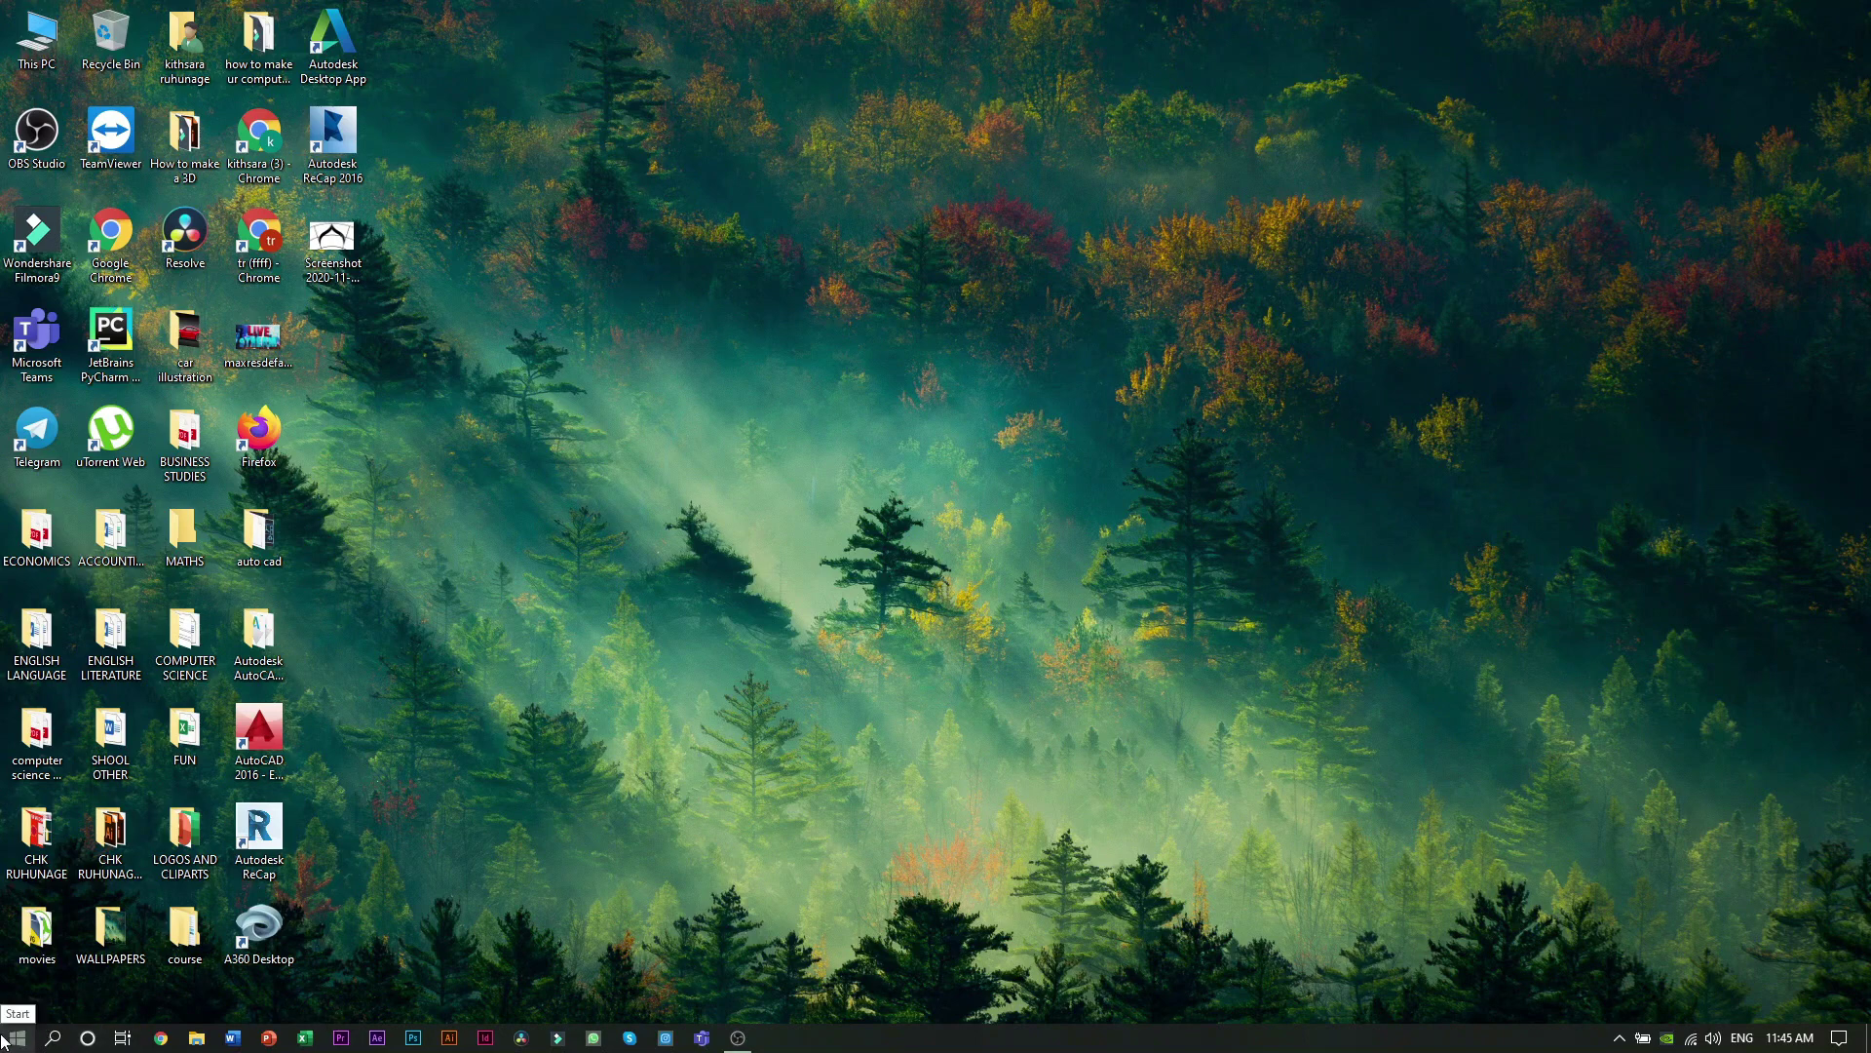
Open the Windows Temp folder by replacing the existing Run entry with the command temp.
{"action": "right_click", "coordinate": [4, 1039]}
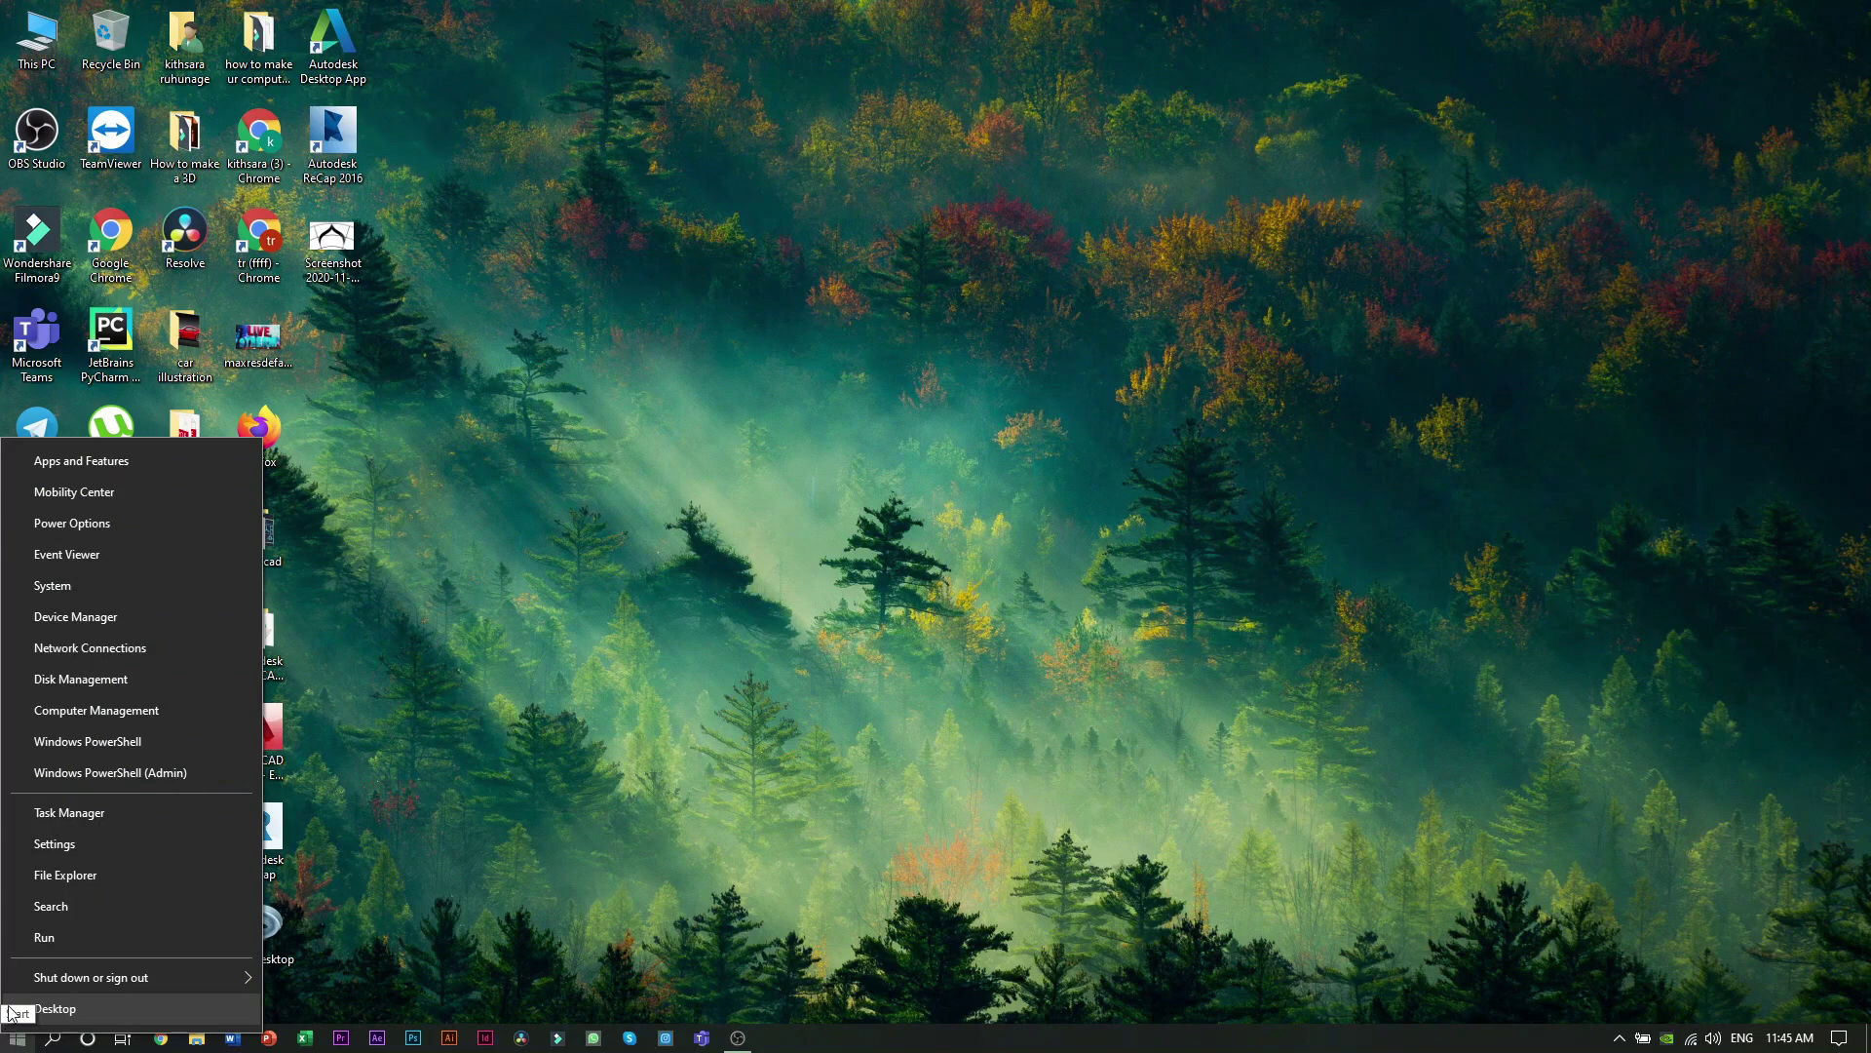
{"action": "left_click", "coordinate": [66, 936]}
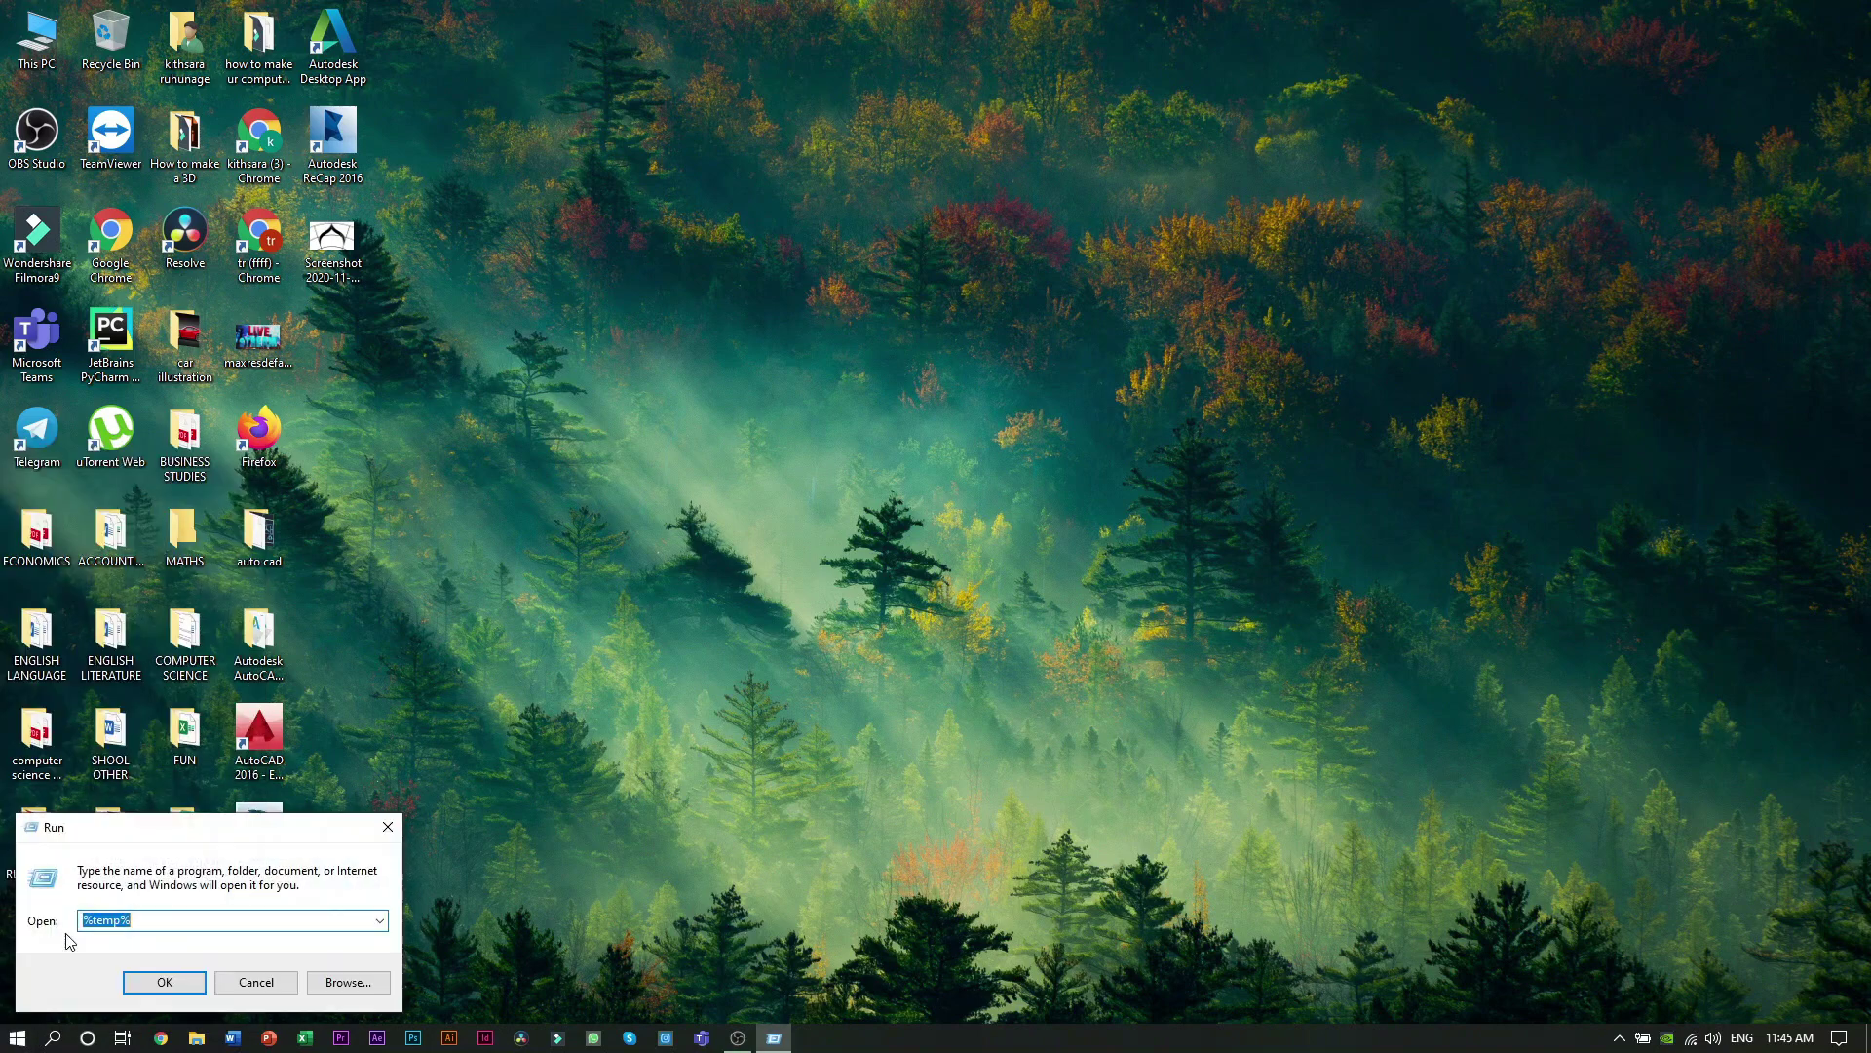
{"action": "left_click", "coordinate": [144, 921]}
{"action": "key", "text": "BackSpace"}
{"action": "key", "text": "BackSpace"}
{"action": "key", "text": "BackSpace"}
{"action": "key", "text": "BackSpace"}
{"action": "key", "text": "BackSpace"}
{"action": "key", "text": "BackSpace"}
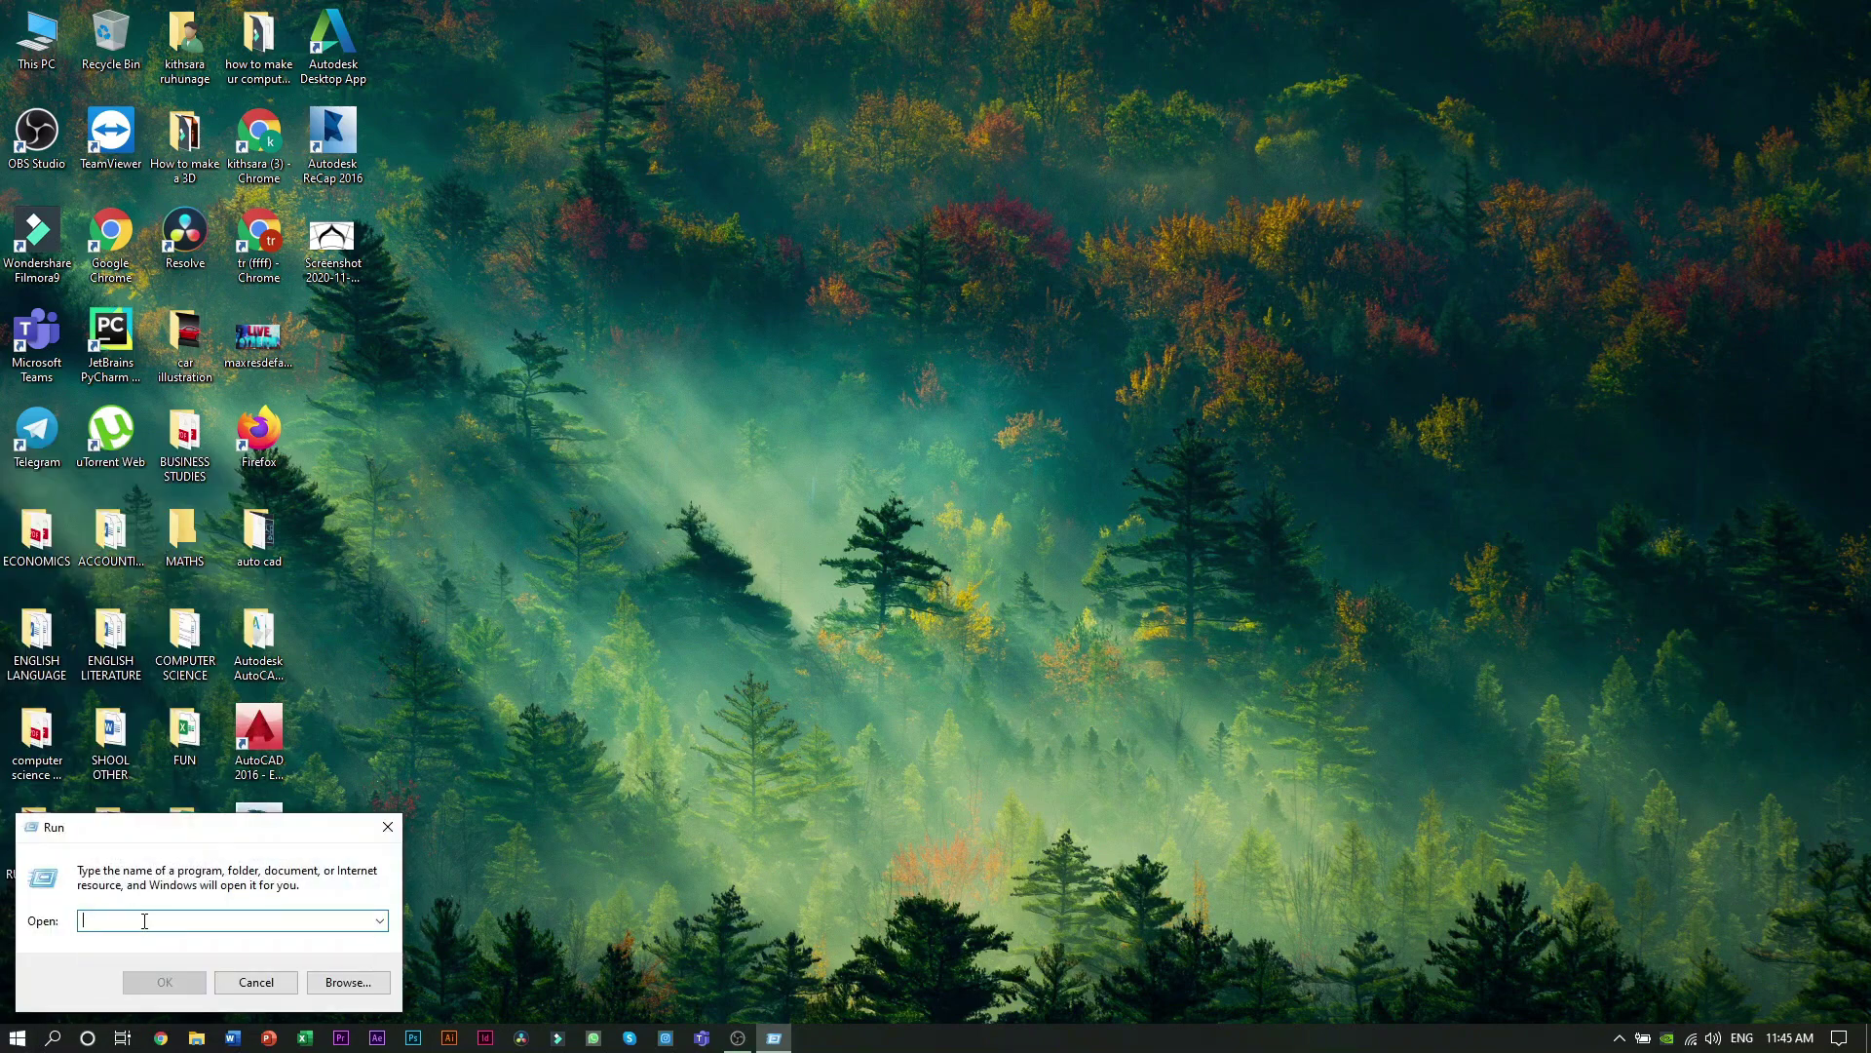
{"action": "type", "text": "tem"}
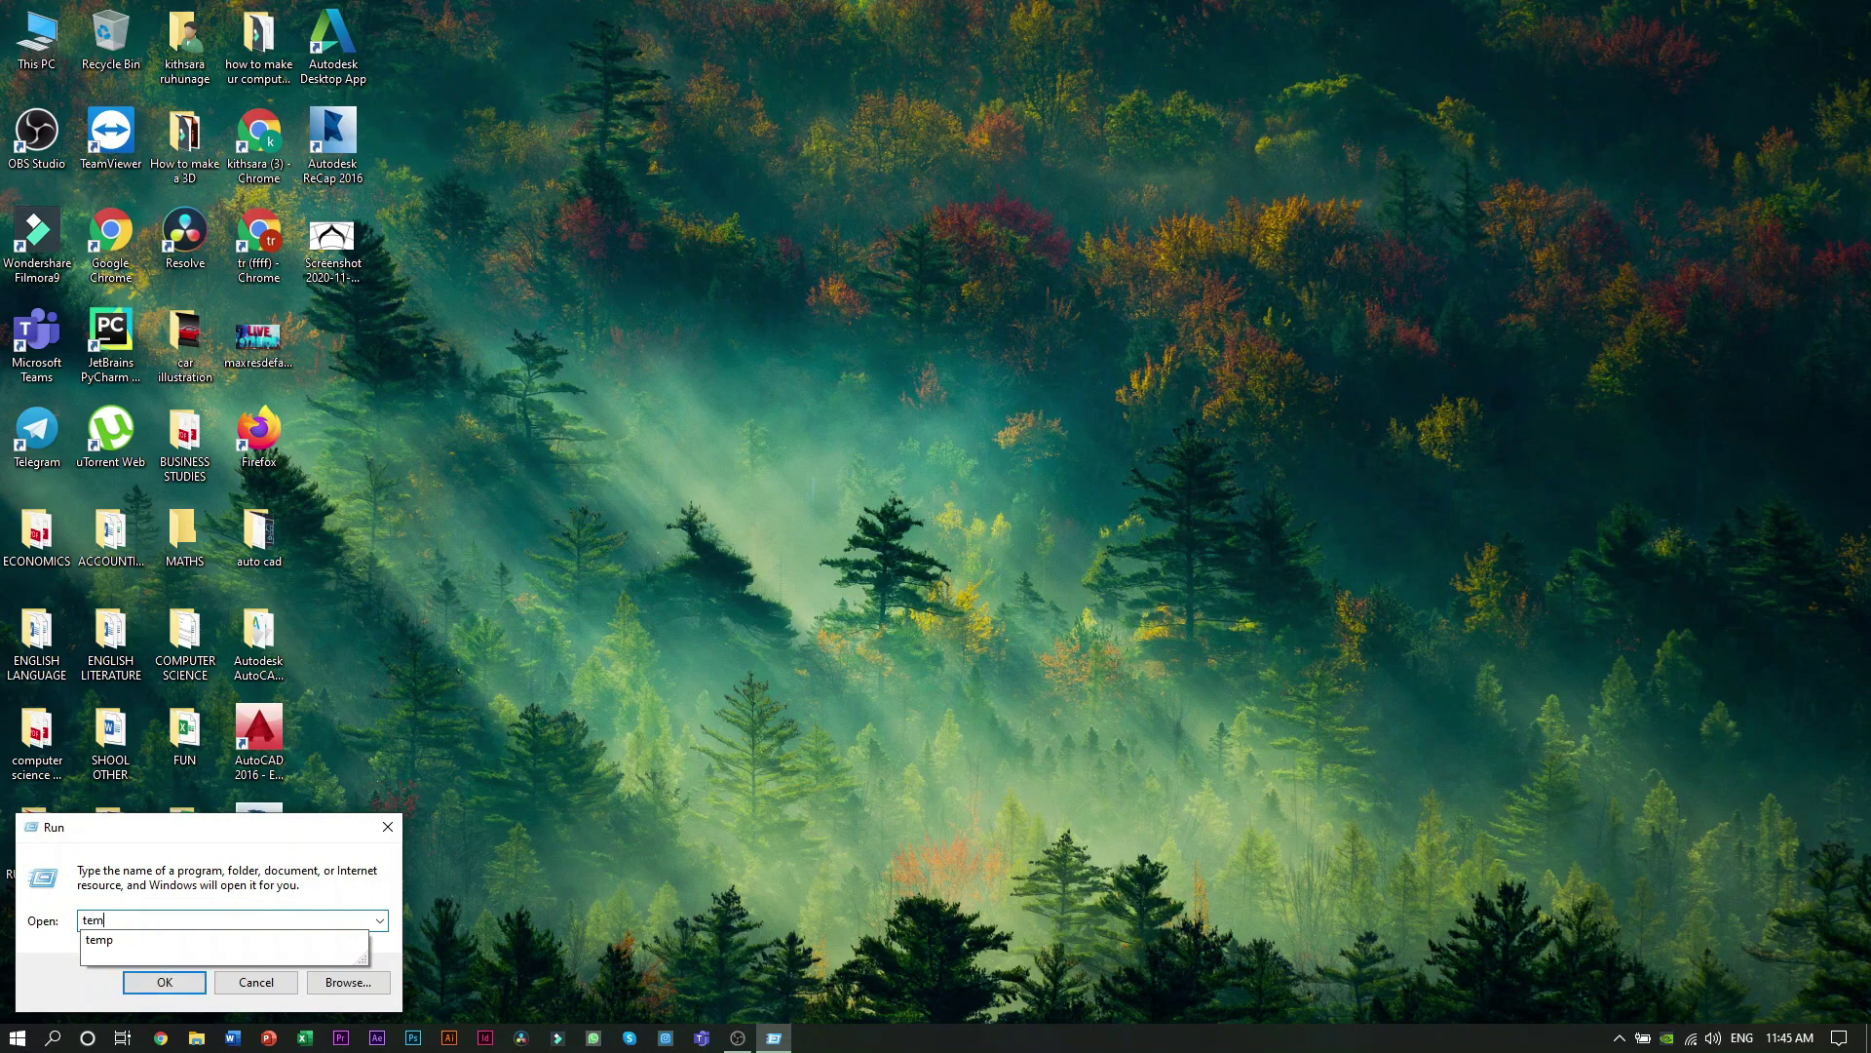
{"action": "type", "text": "p"}
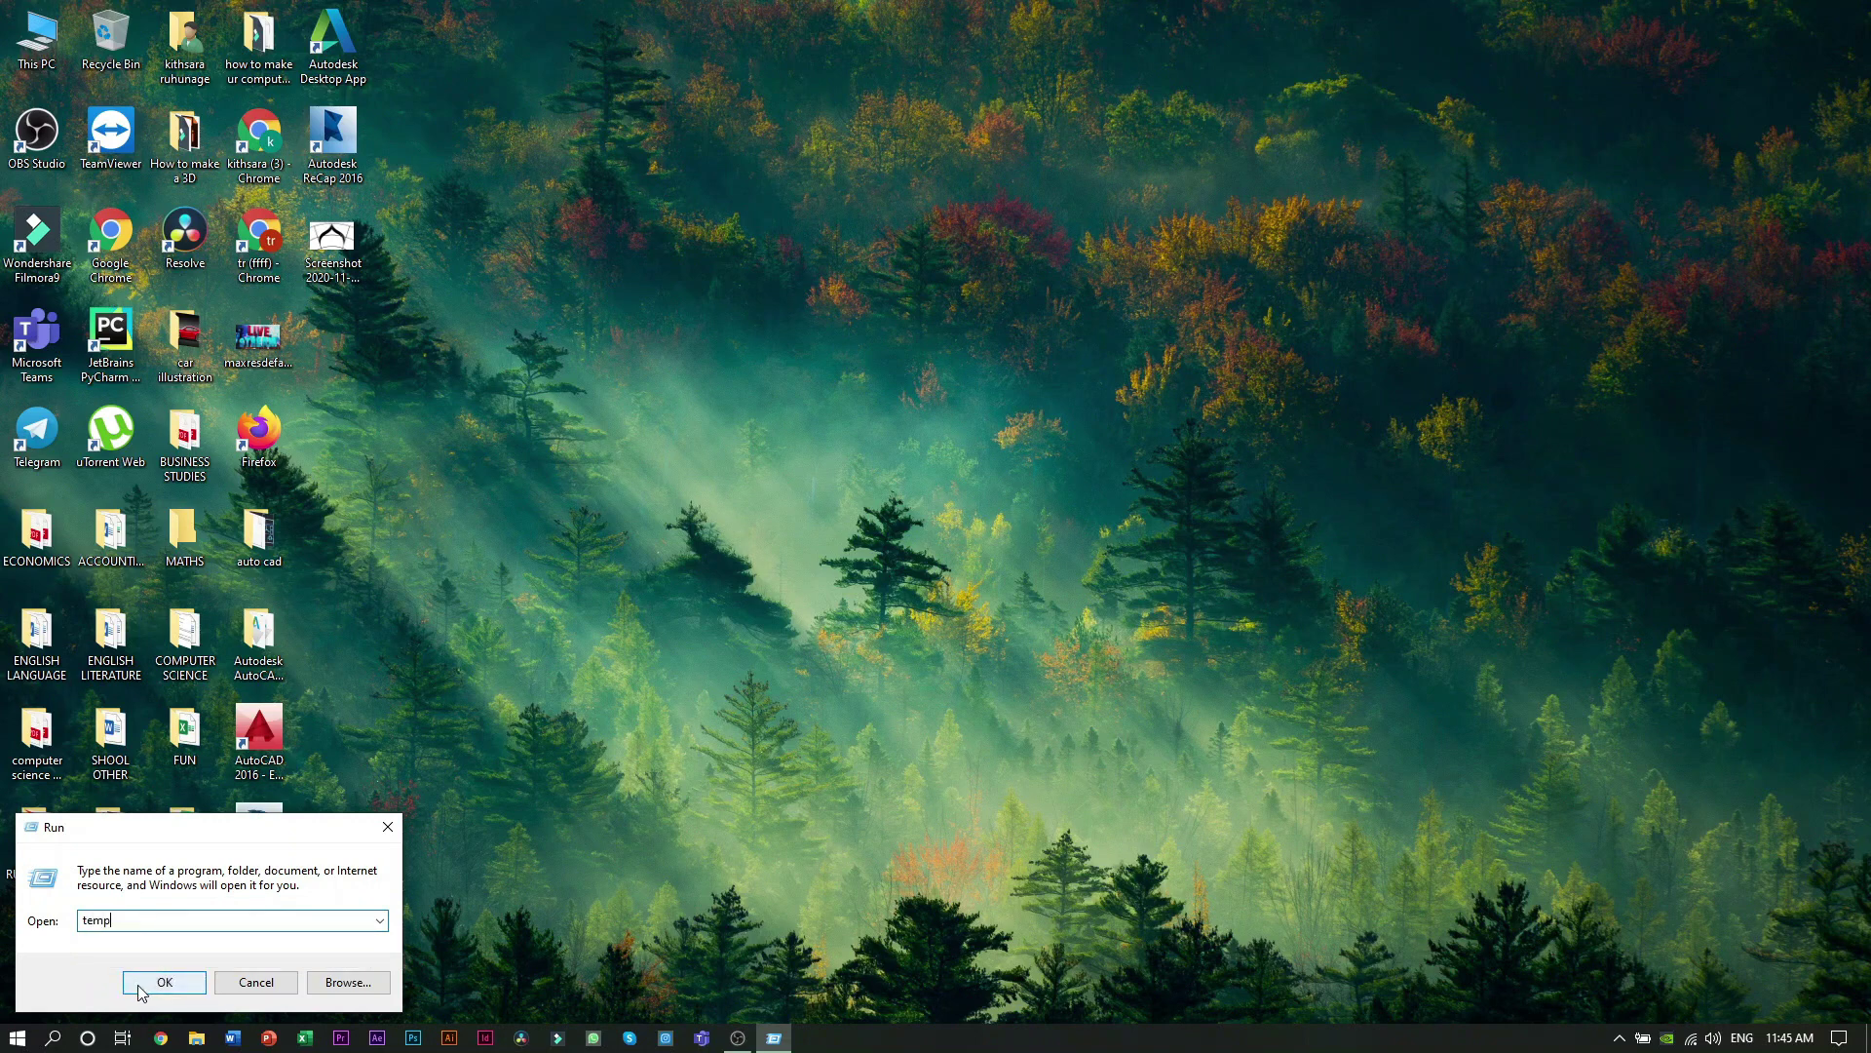
{"action": "left_click", "coordinate": [168, 989]}
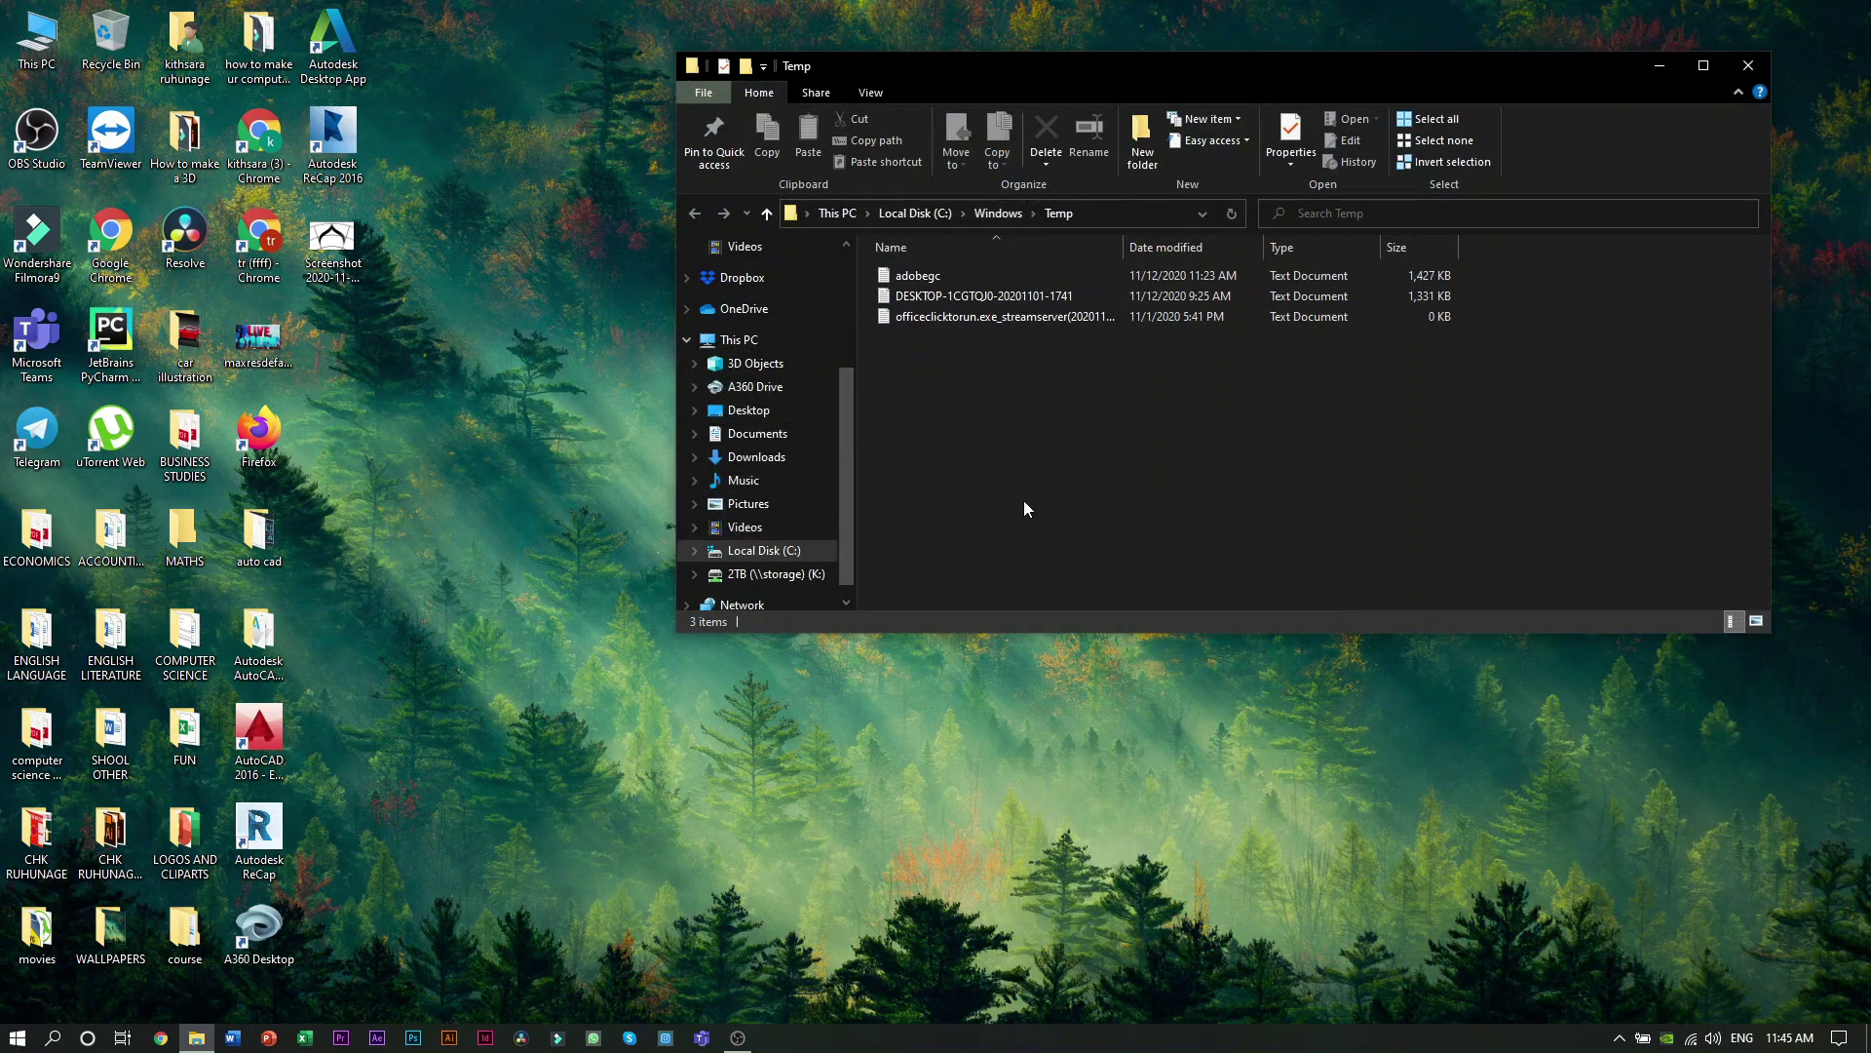
Try to permanently delete all files in the Windows Temp folder, cancel the file-in-use dialog and close the folder.
{"action": "left_click_drag", "start_coordinate": [1023, 503], "coordinate": [912, 267]}
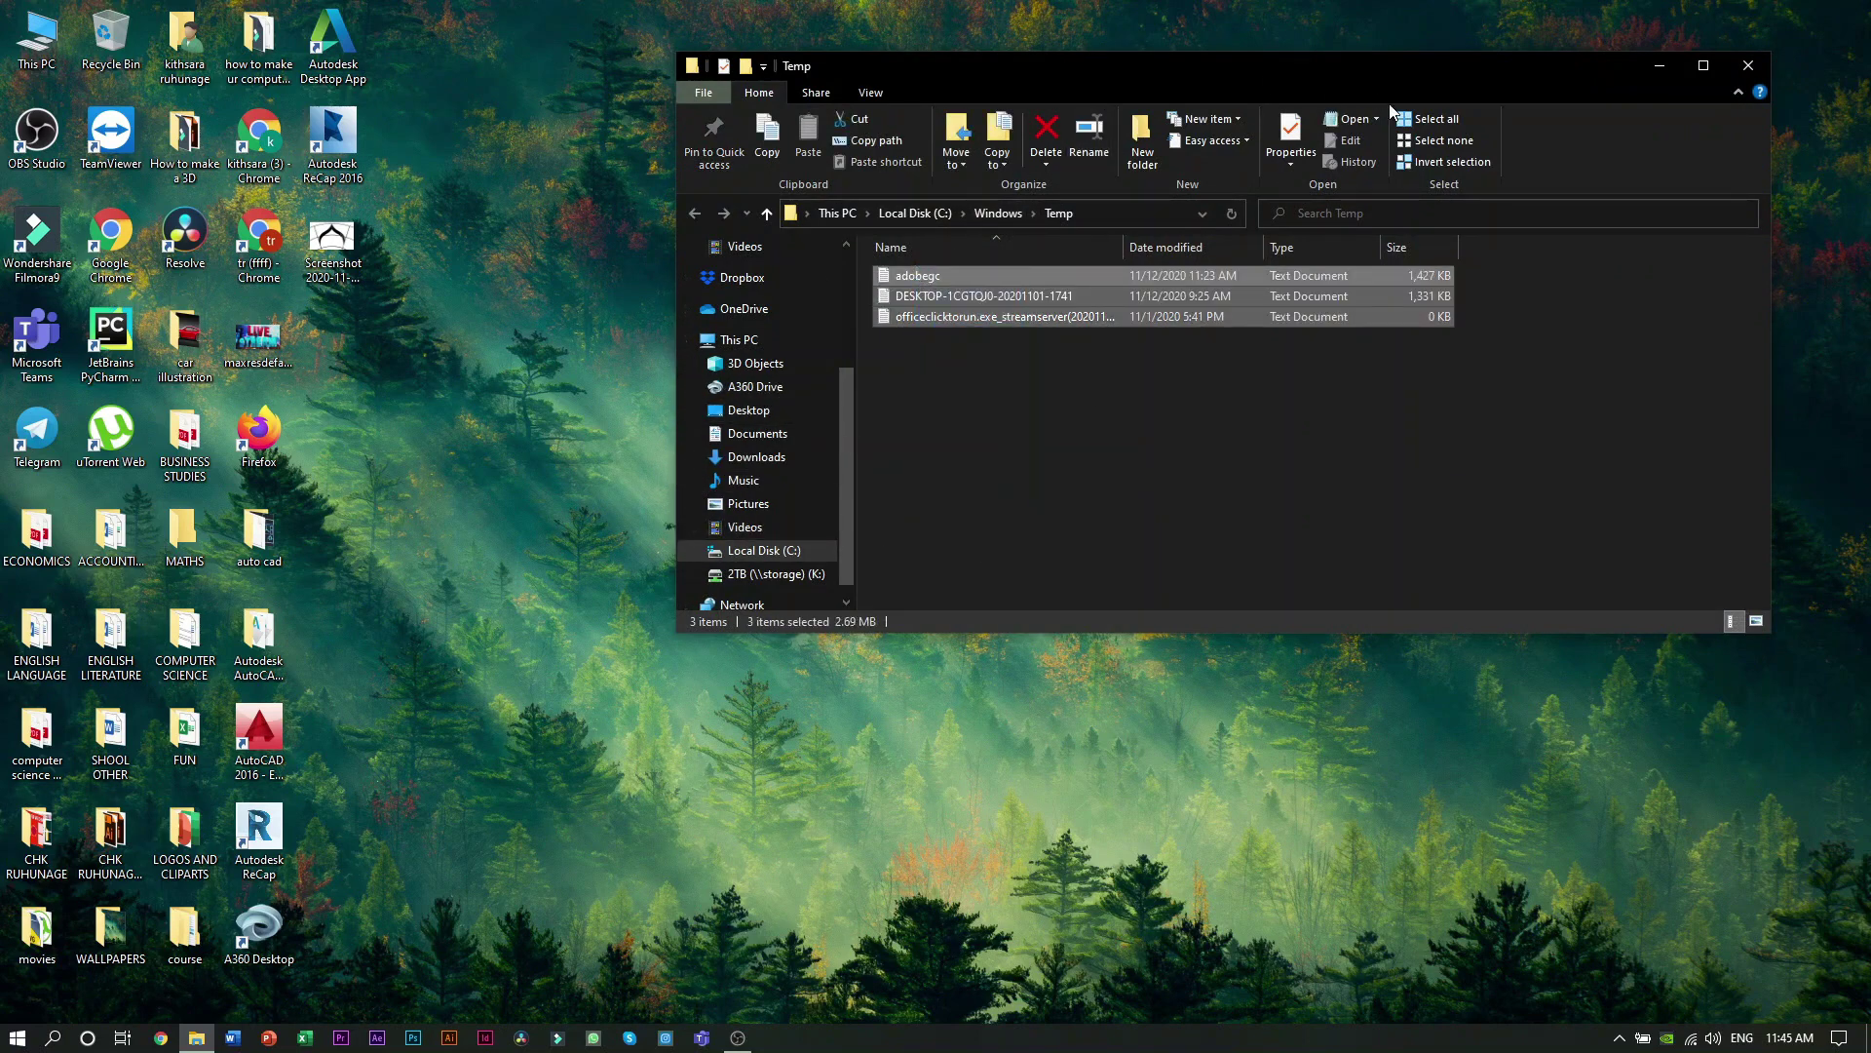
{"action": "left_click", "coordinate": [1041, 159]}
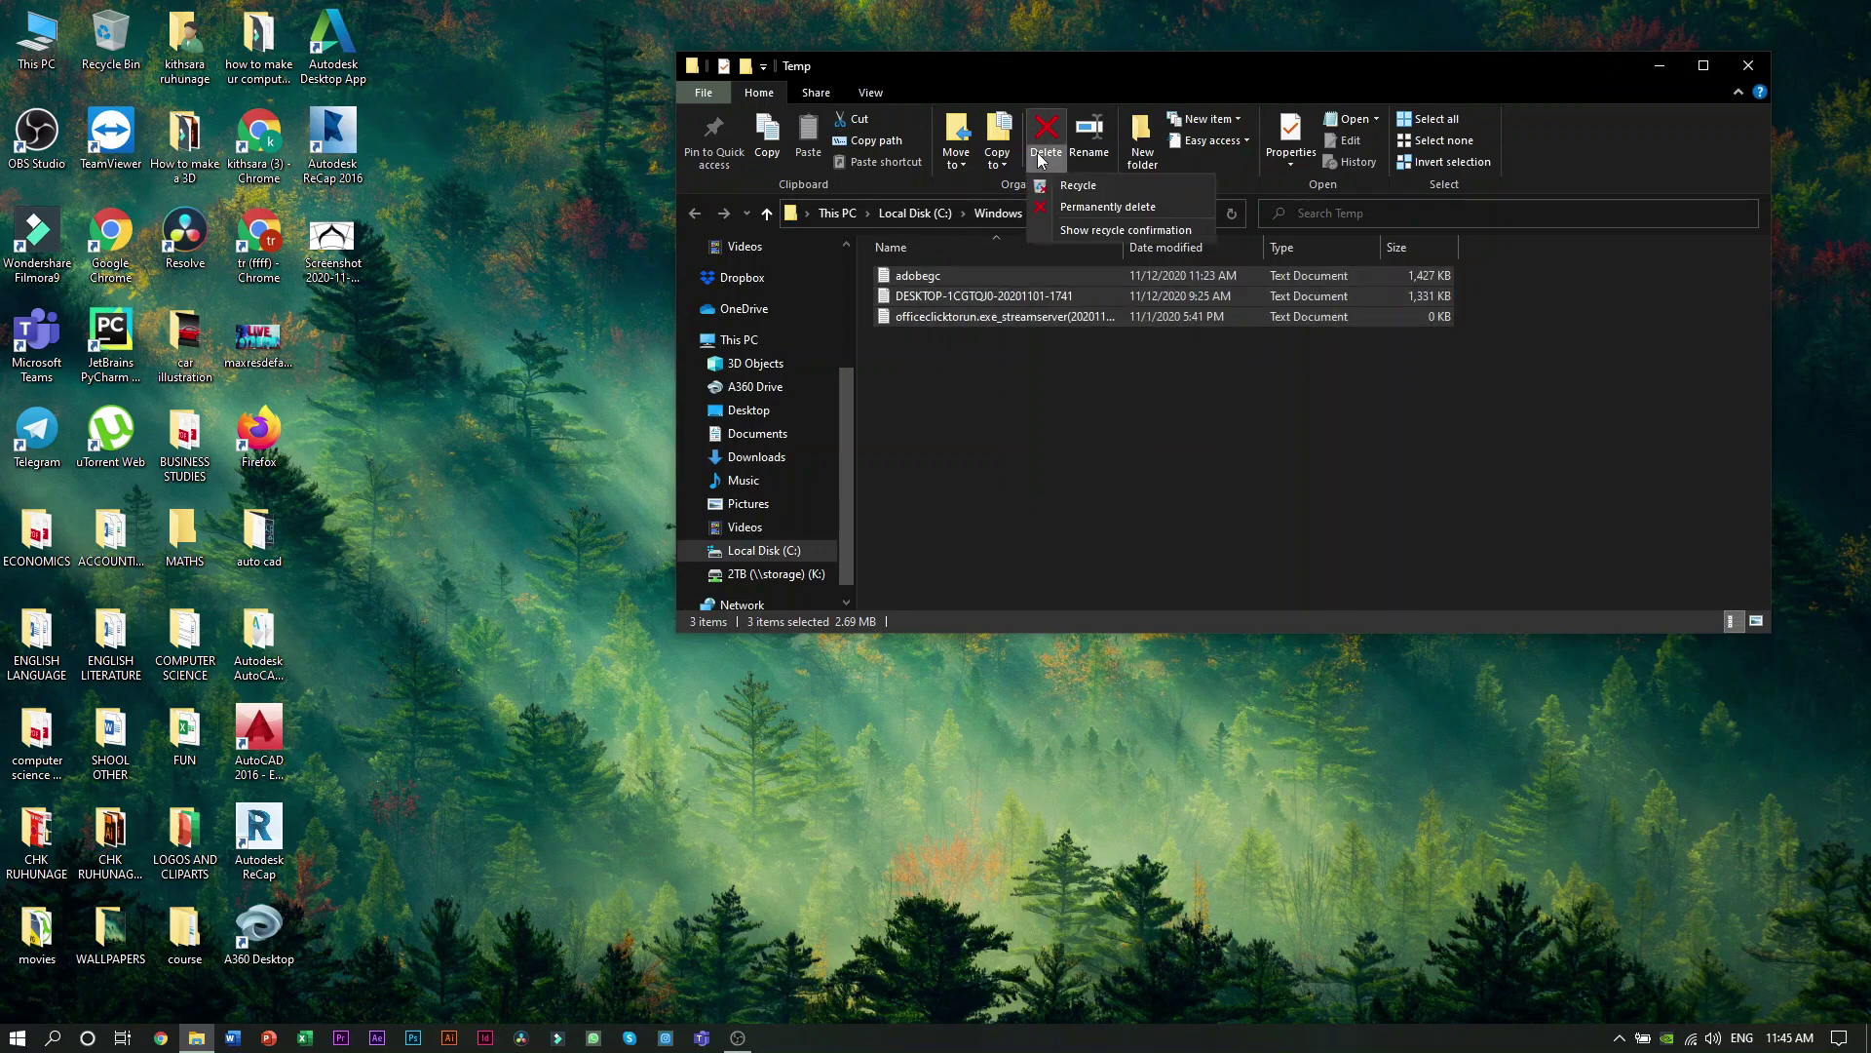
{"action": "left_click", "coordinate": [1084, 209]}
{"action": "left_click", "coordinate": [1014, 535]}
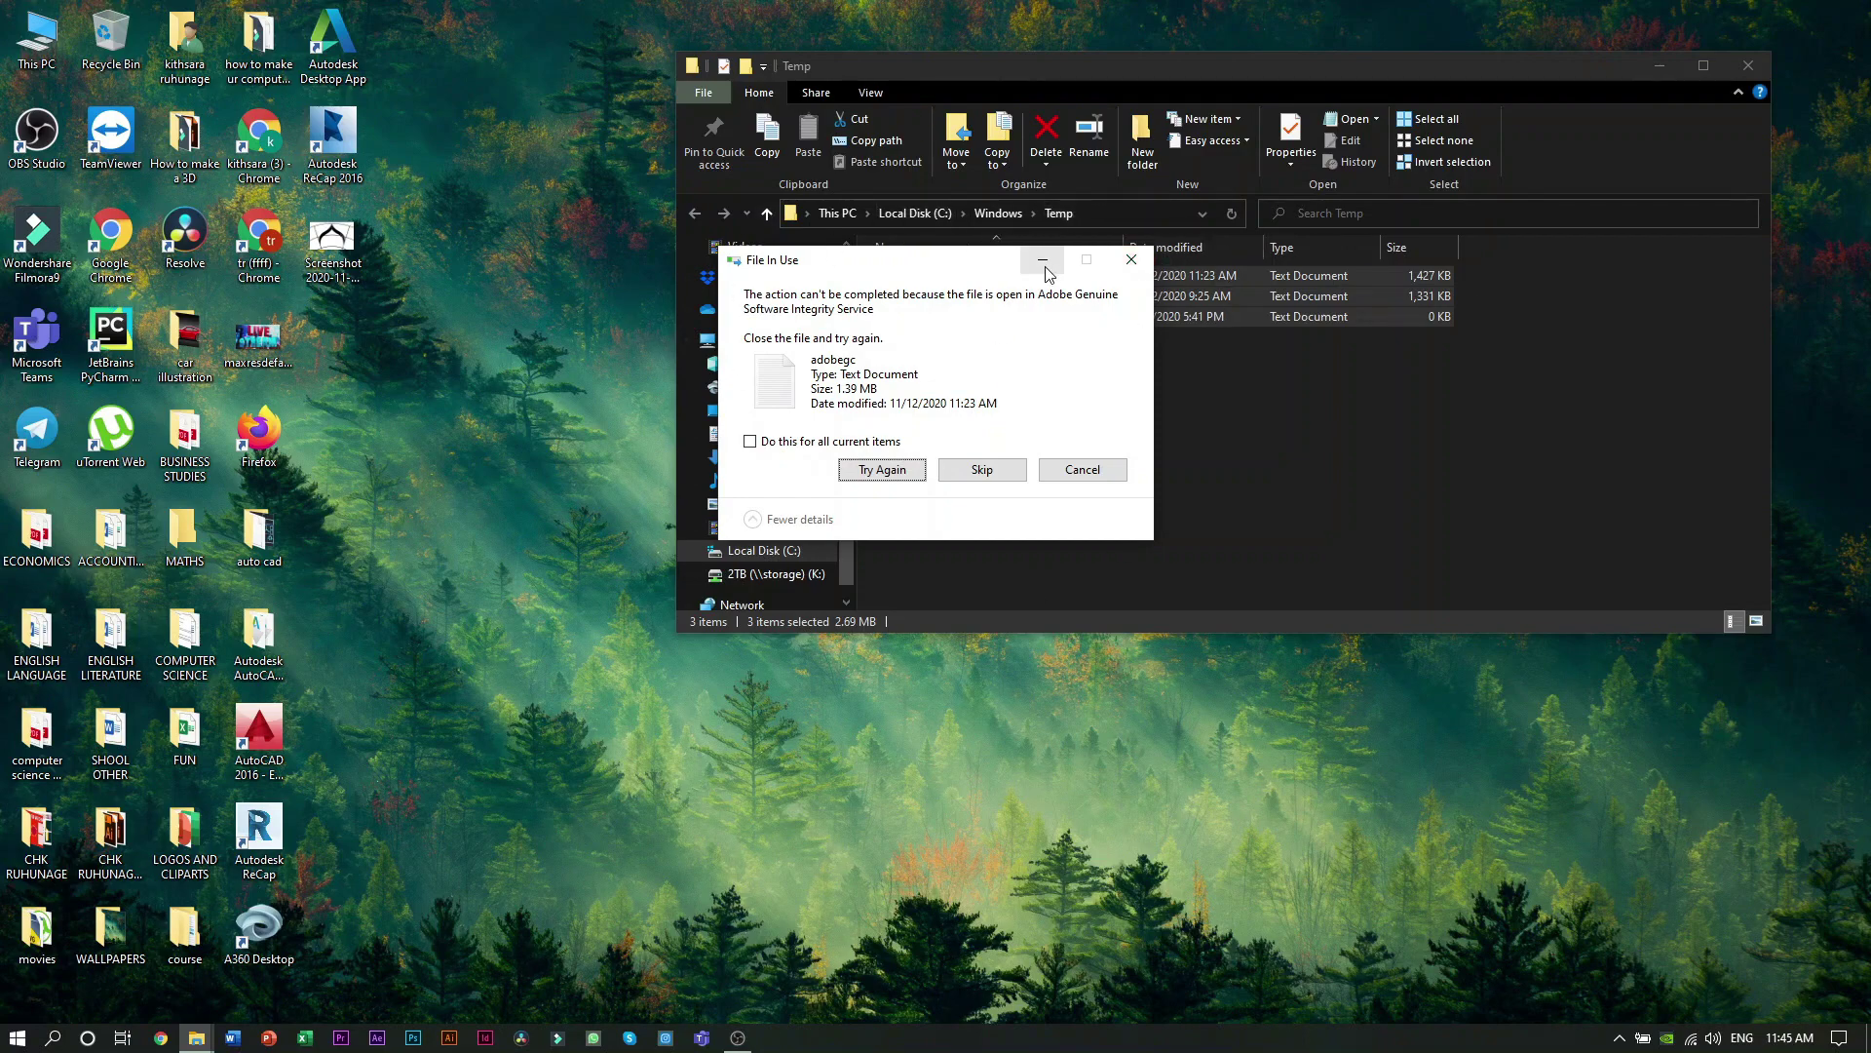
{"action": "left_click_drag", "start_coordinate": [979, 280], "coordinate": [646, 484]}
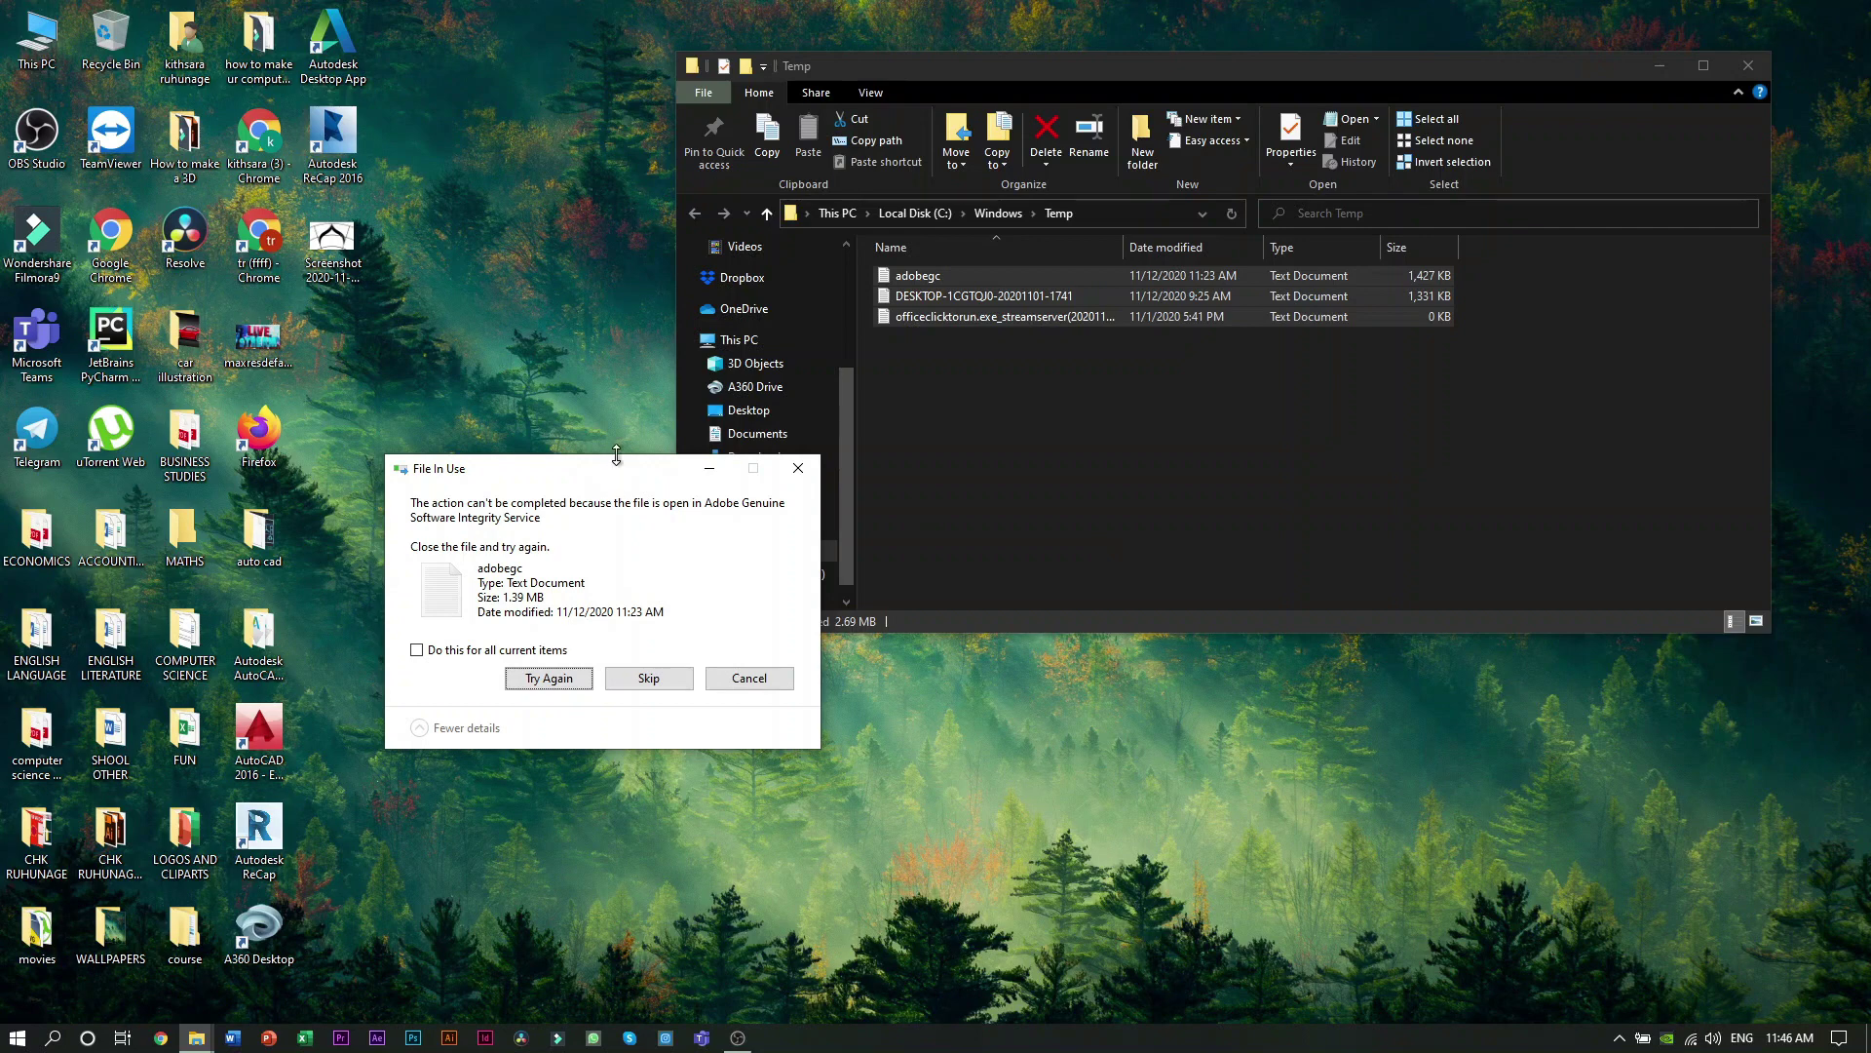
{"action": "left_click_drag", "start_coordinate": [616, 480], "coordinate": [748, 334]}
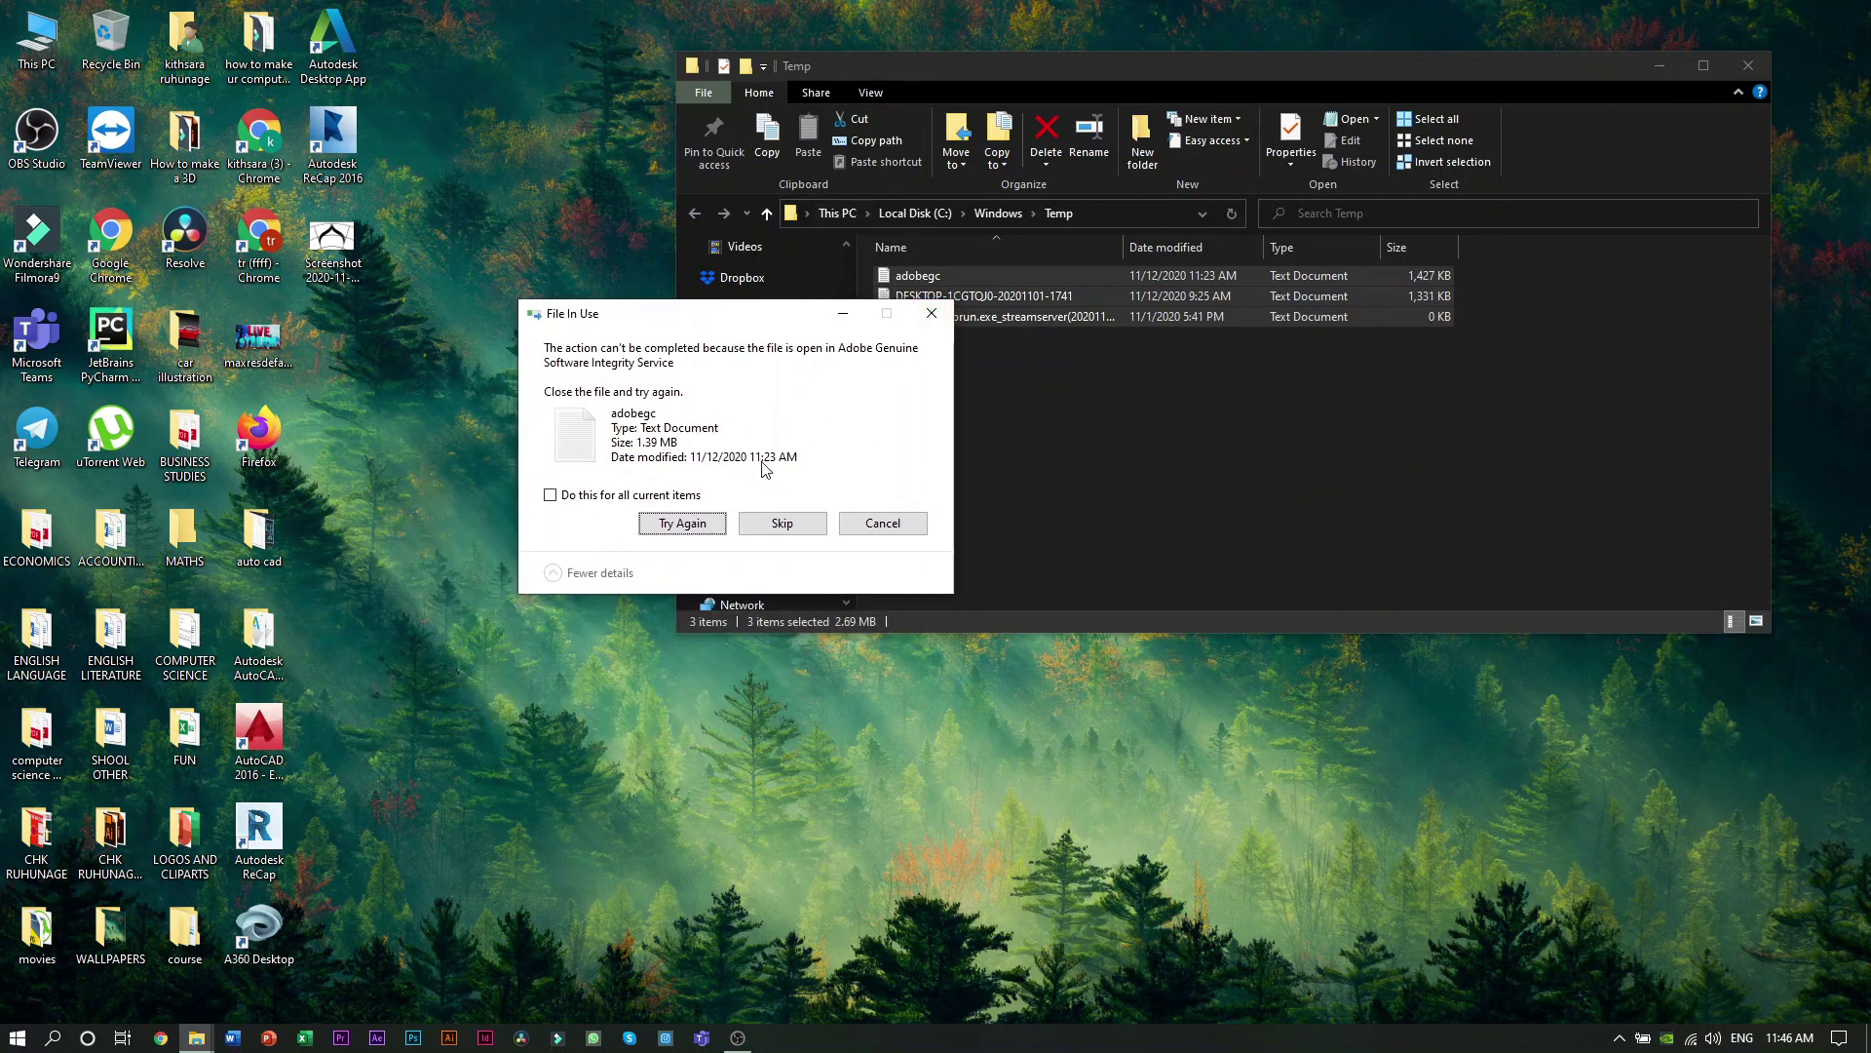
{"action": "left_click", "coordinate": [889, 526]}
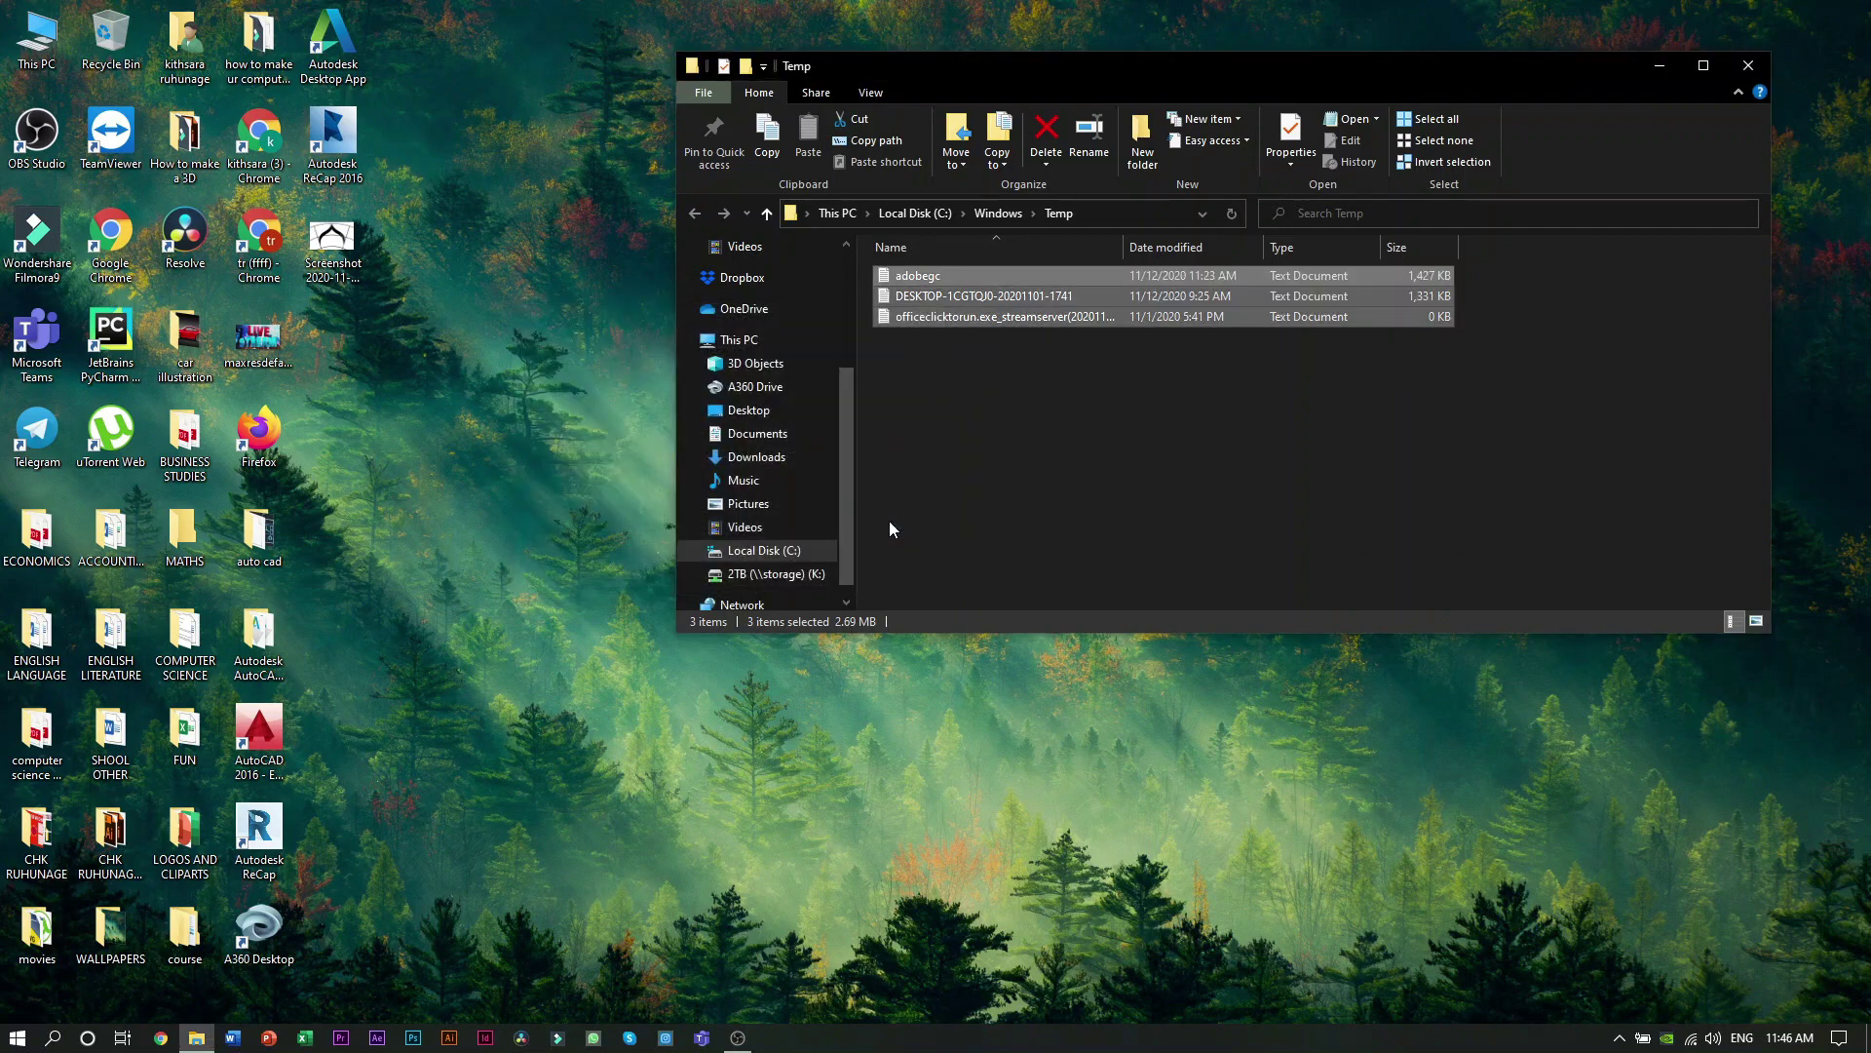
{"action": "left_click", "coordinate": [1754, 71]}
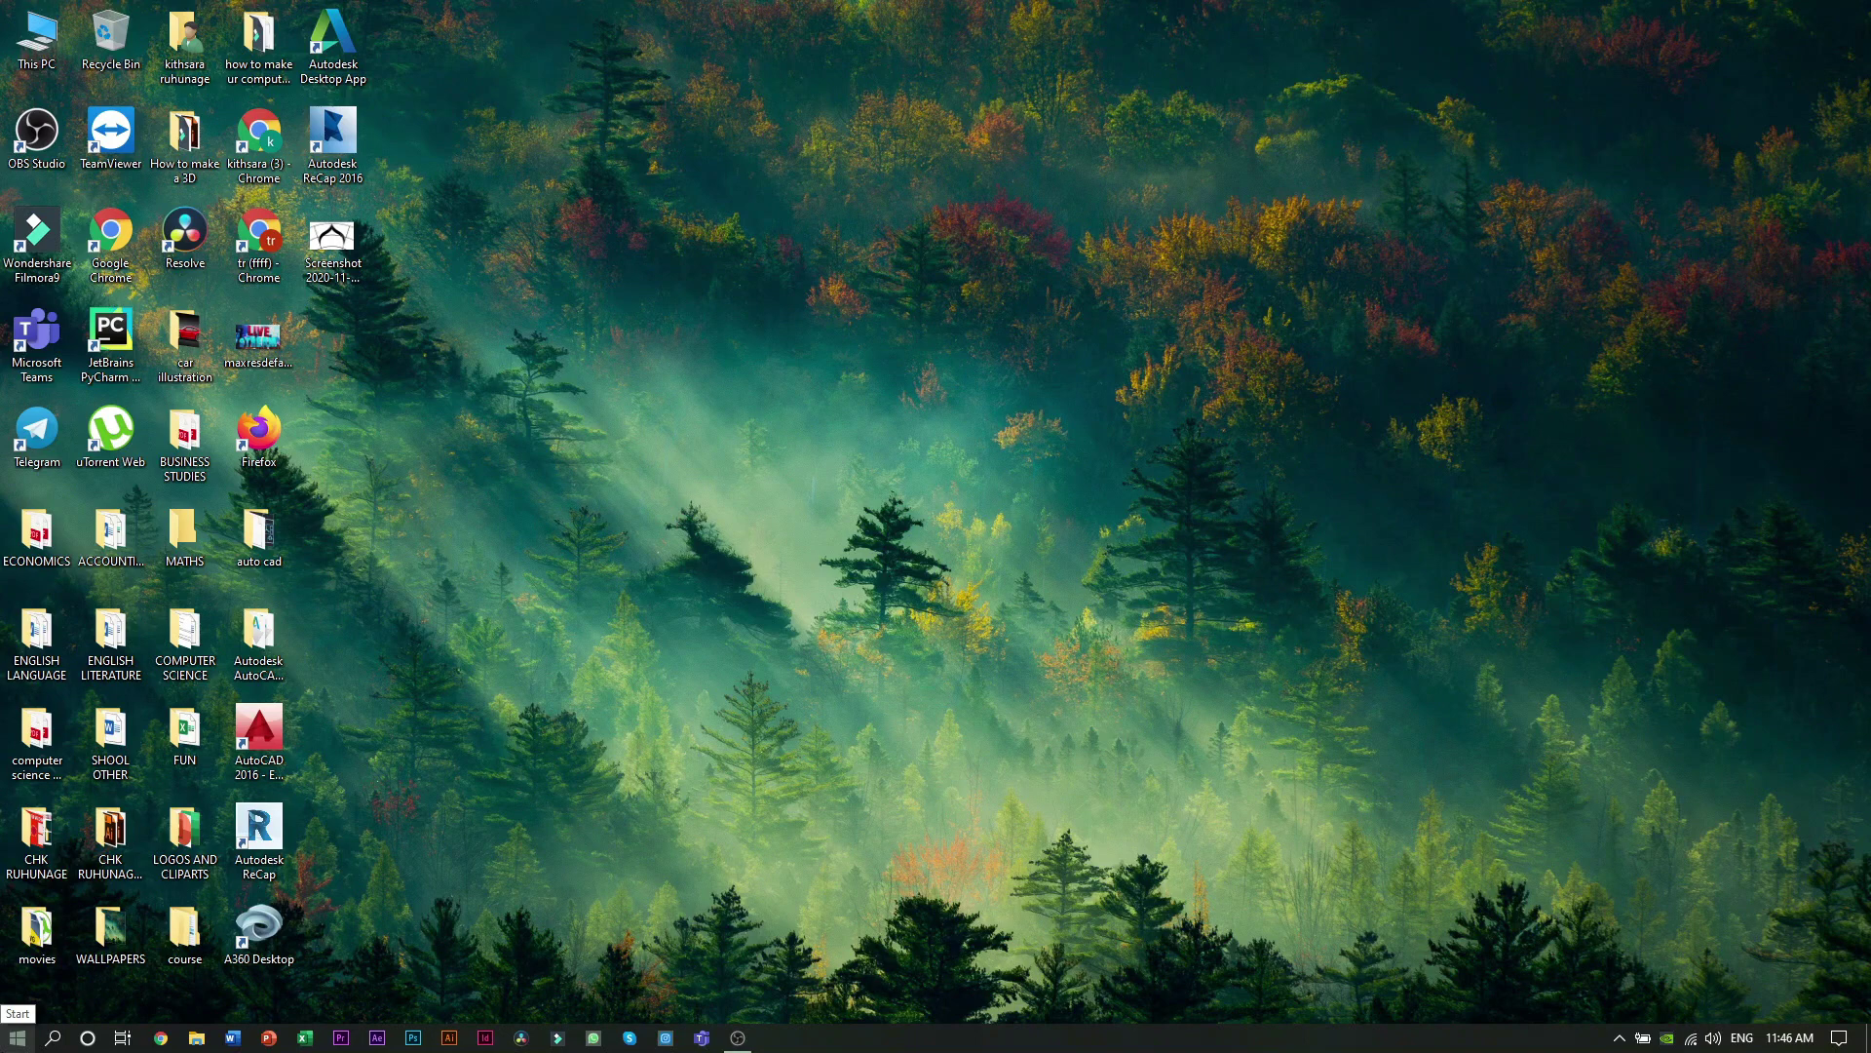
Open the user's local Temp folder by running the command %temp%.
{"action": "right_click", "coordinate": [18, 1037]}
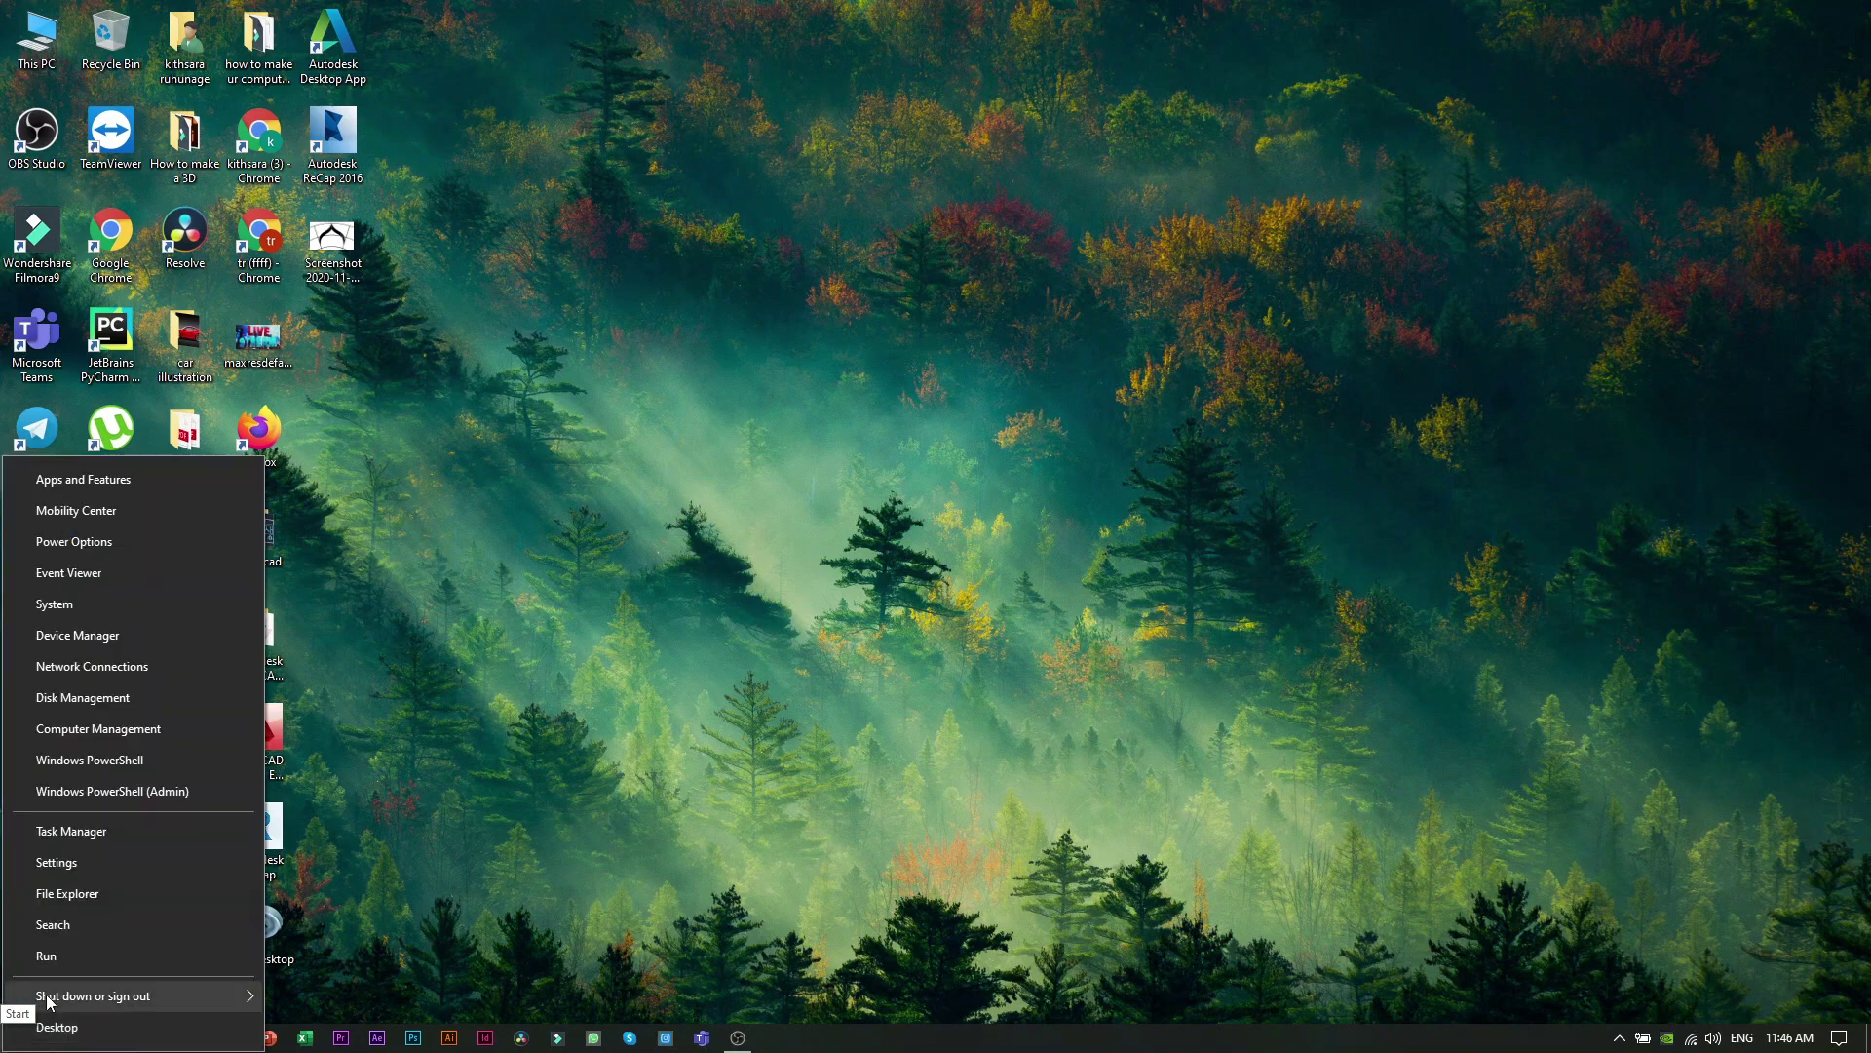
{"action": "left_click", "coordinate": [107, 963]}
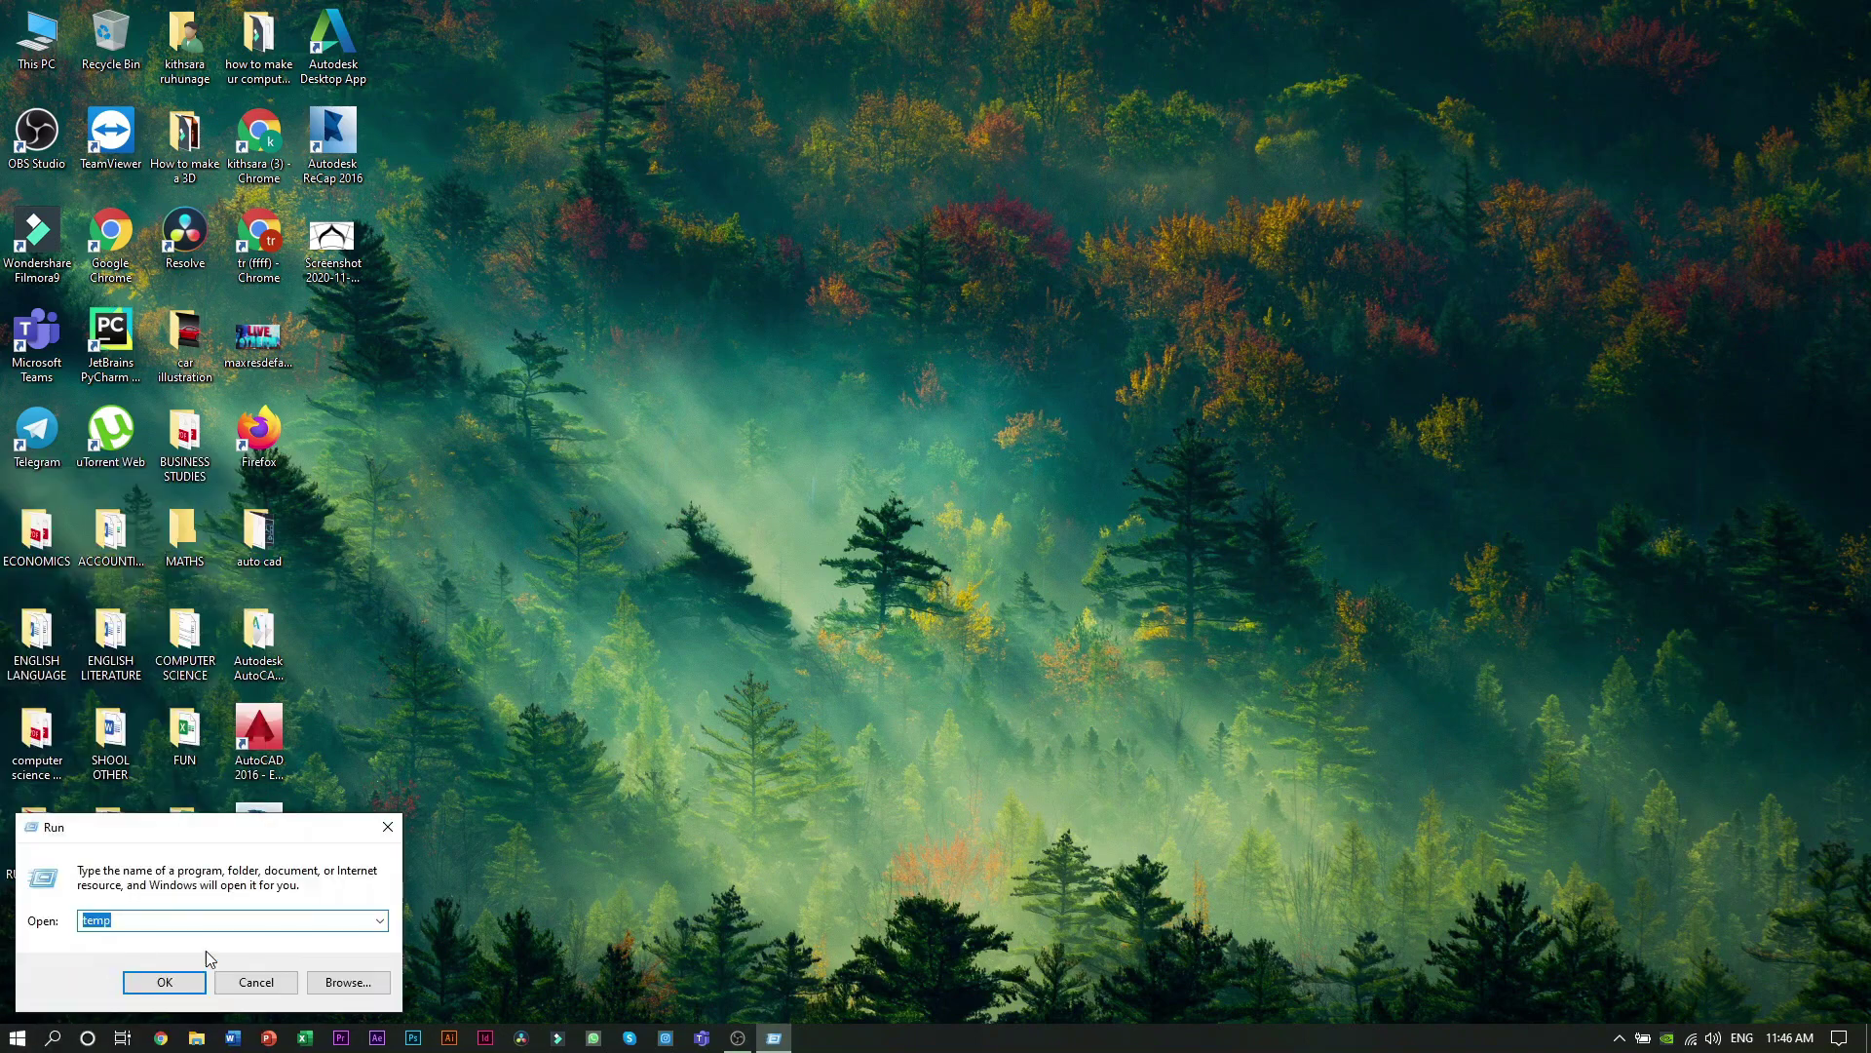
{"action": "left_click", "coordinate": [137, 915]}
{"action": "type", "text": "%"}
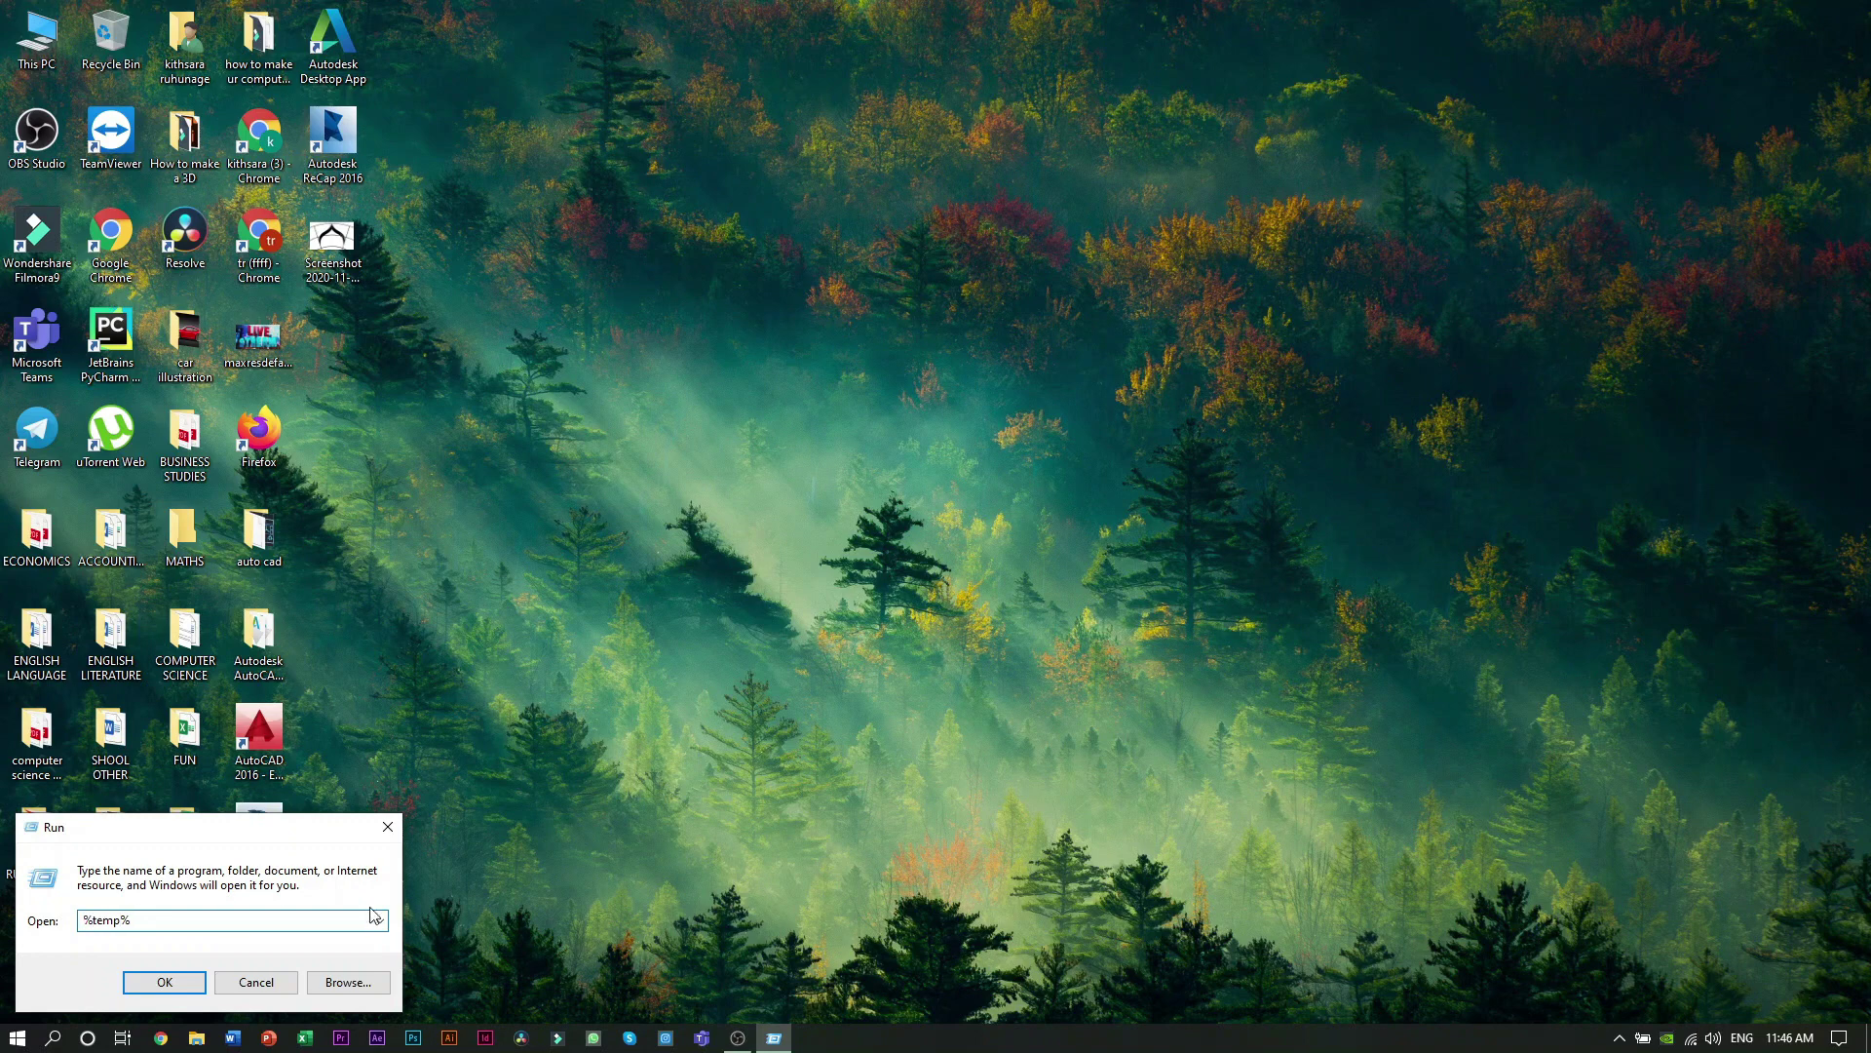
{"action": "left_click", "coordinate": [174, 986]}
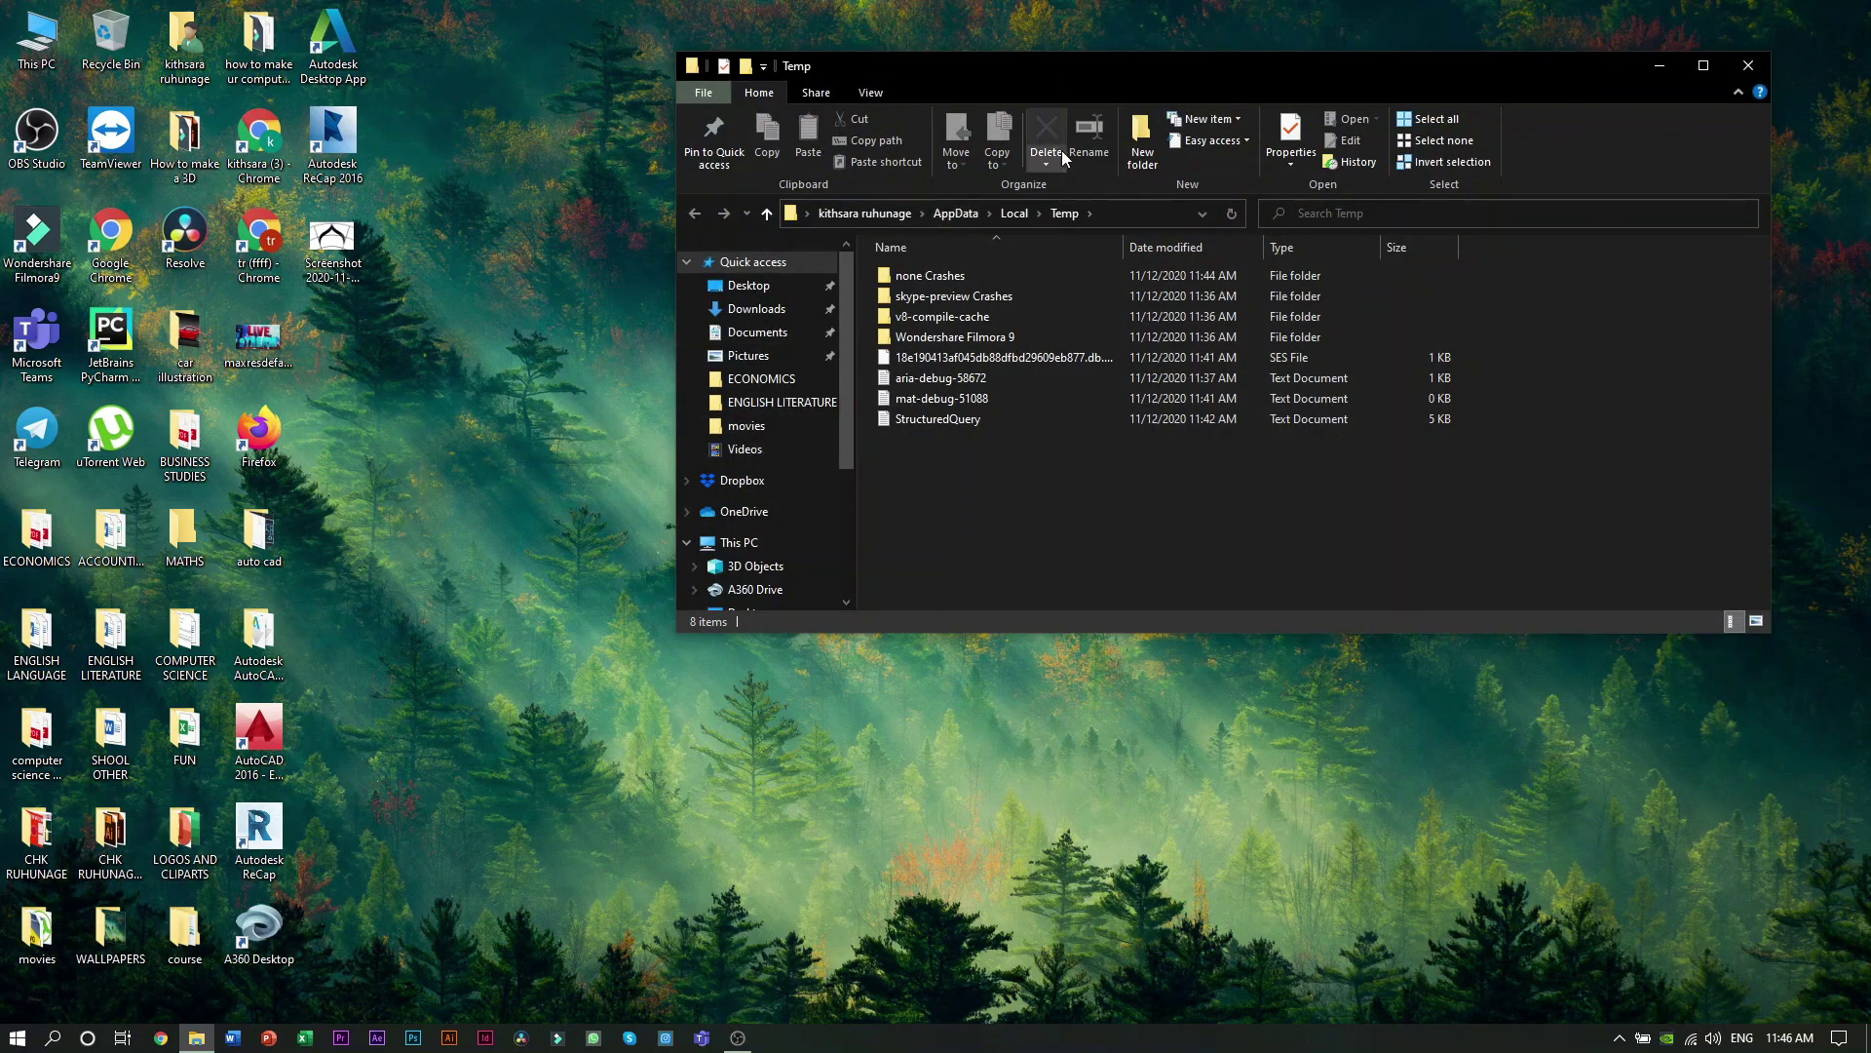
Permanently delete all items in the user's local Temp folder and cancel the deletion of the file still in use.
{"action": "left_click", "coordinate": [1424, 119]}
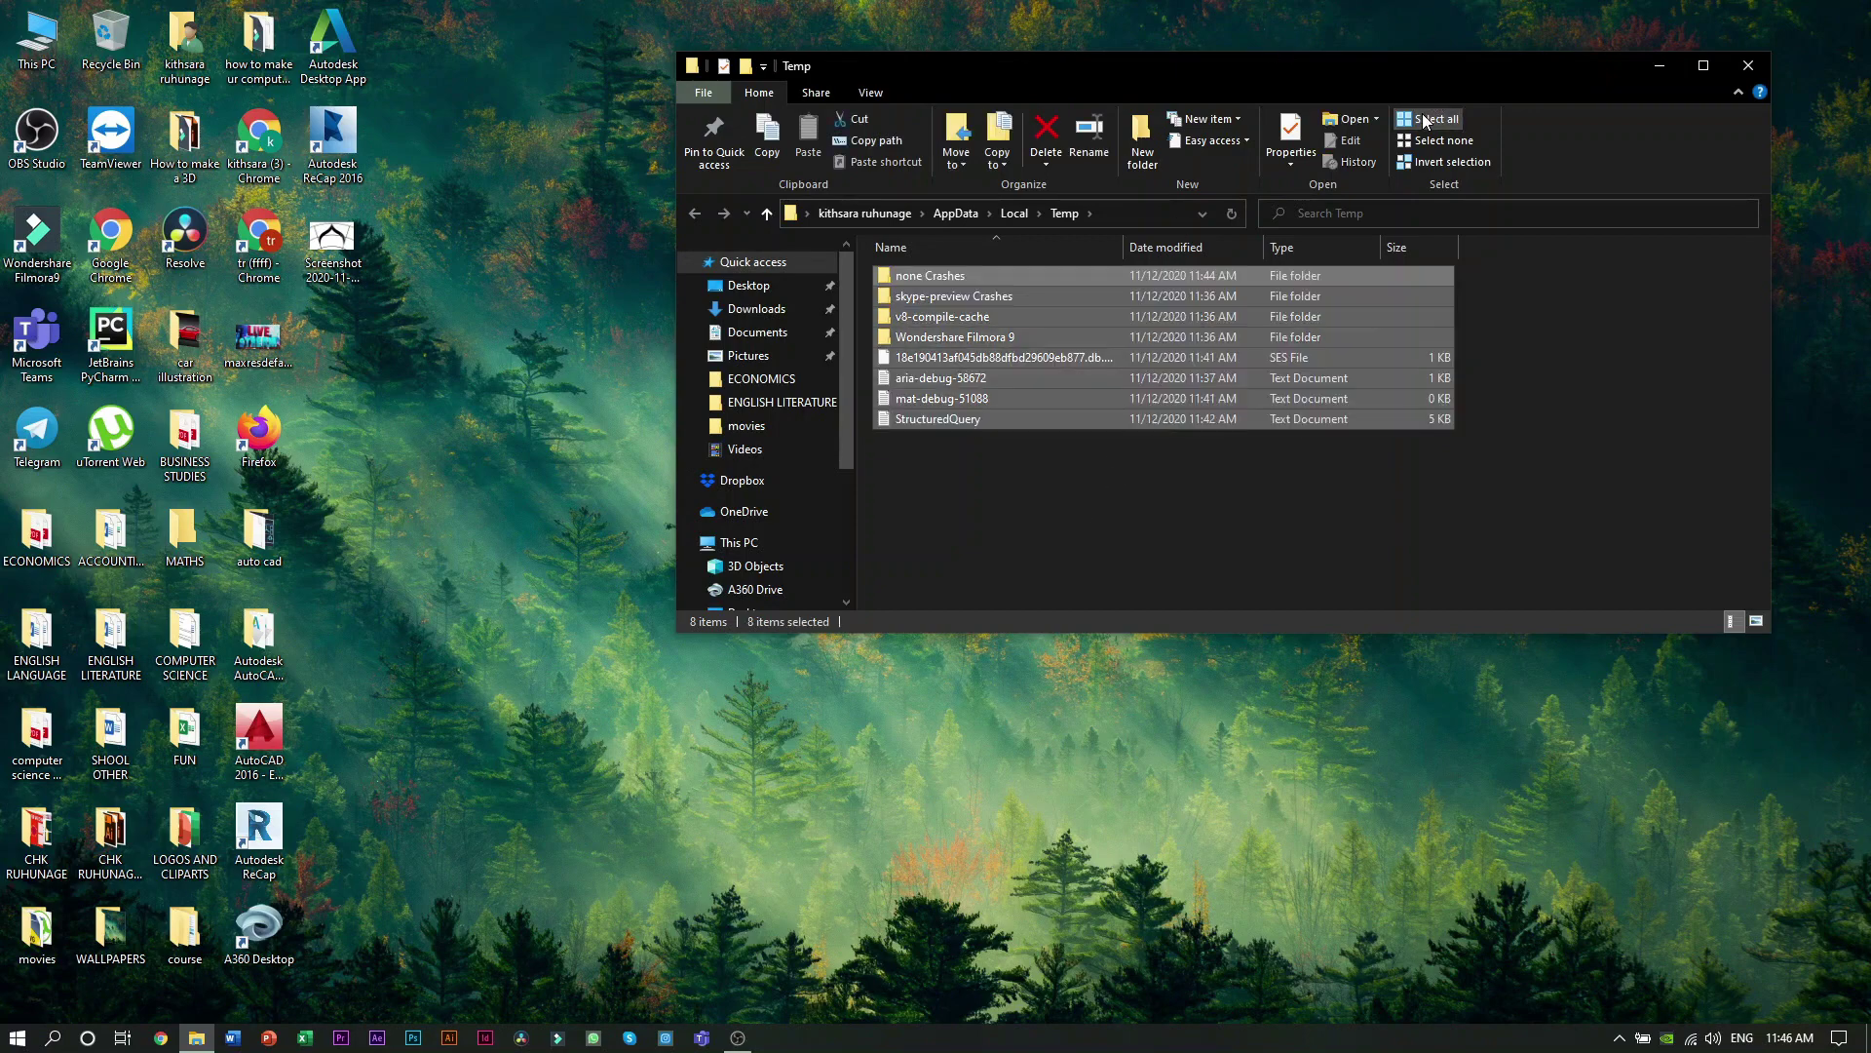
{"action": "left_click", "coordinate": [1044, 167]}
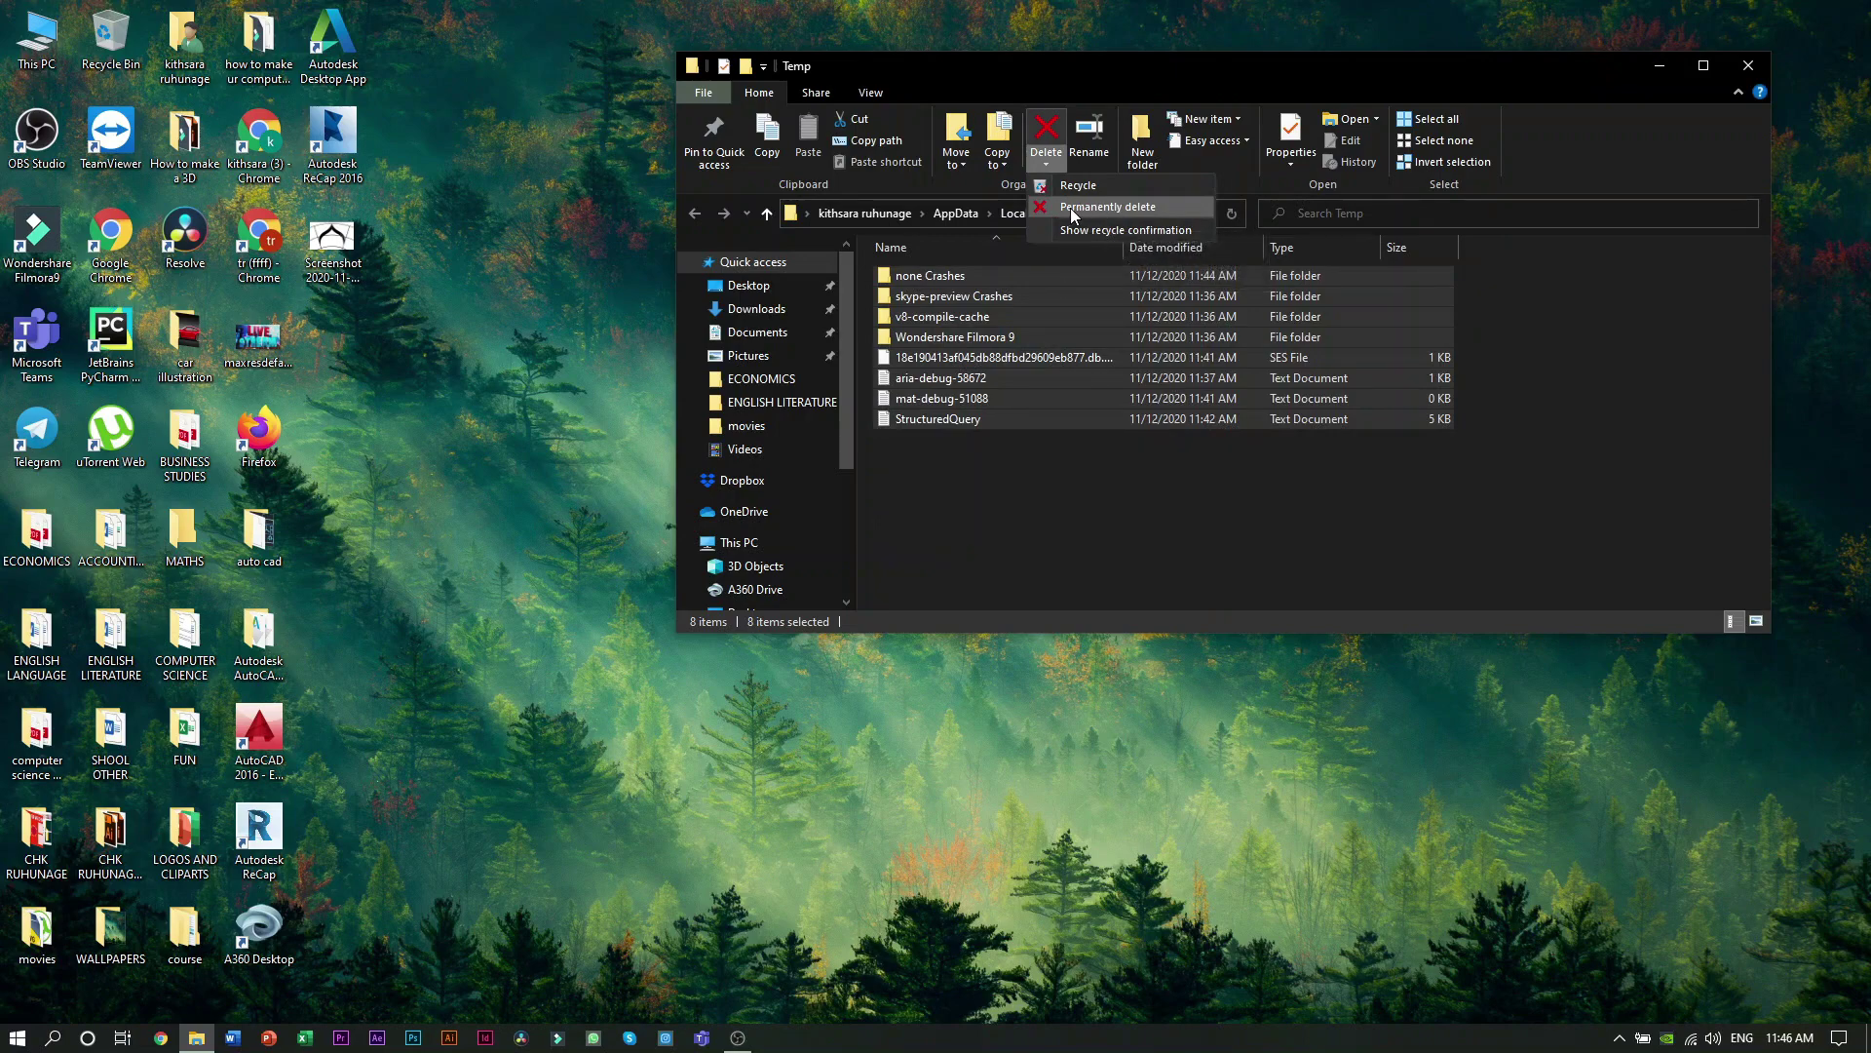
{"action": "left_click", "coordinate": [1073, 209]}
{"action": "left_click", "coordinate": [1004, 542]}
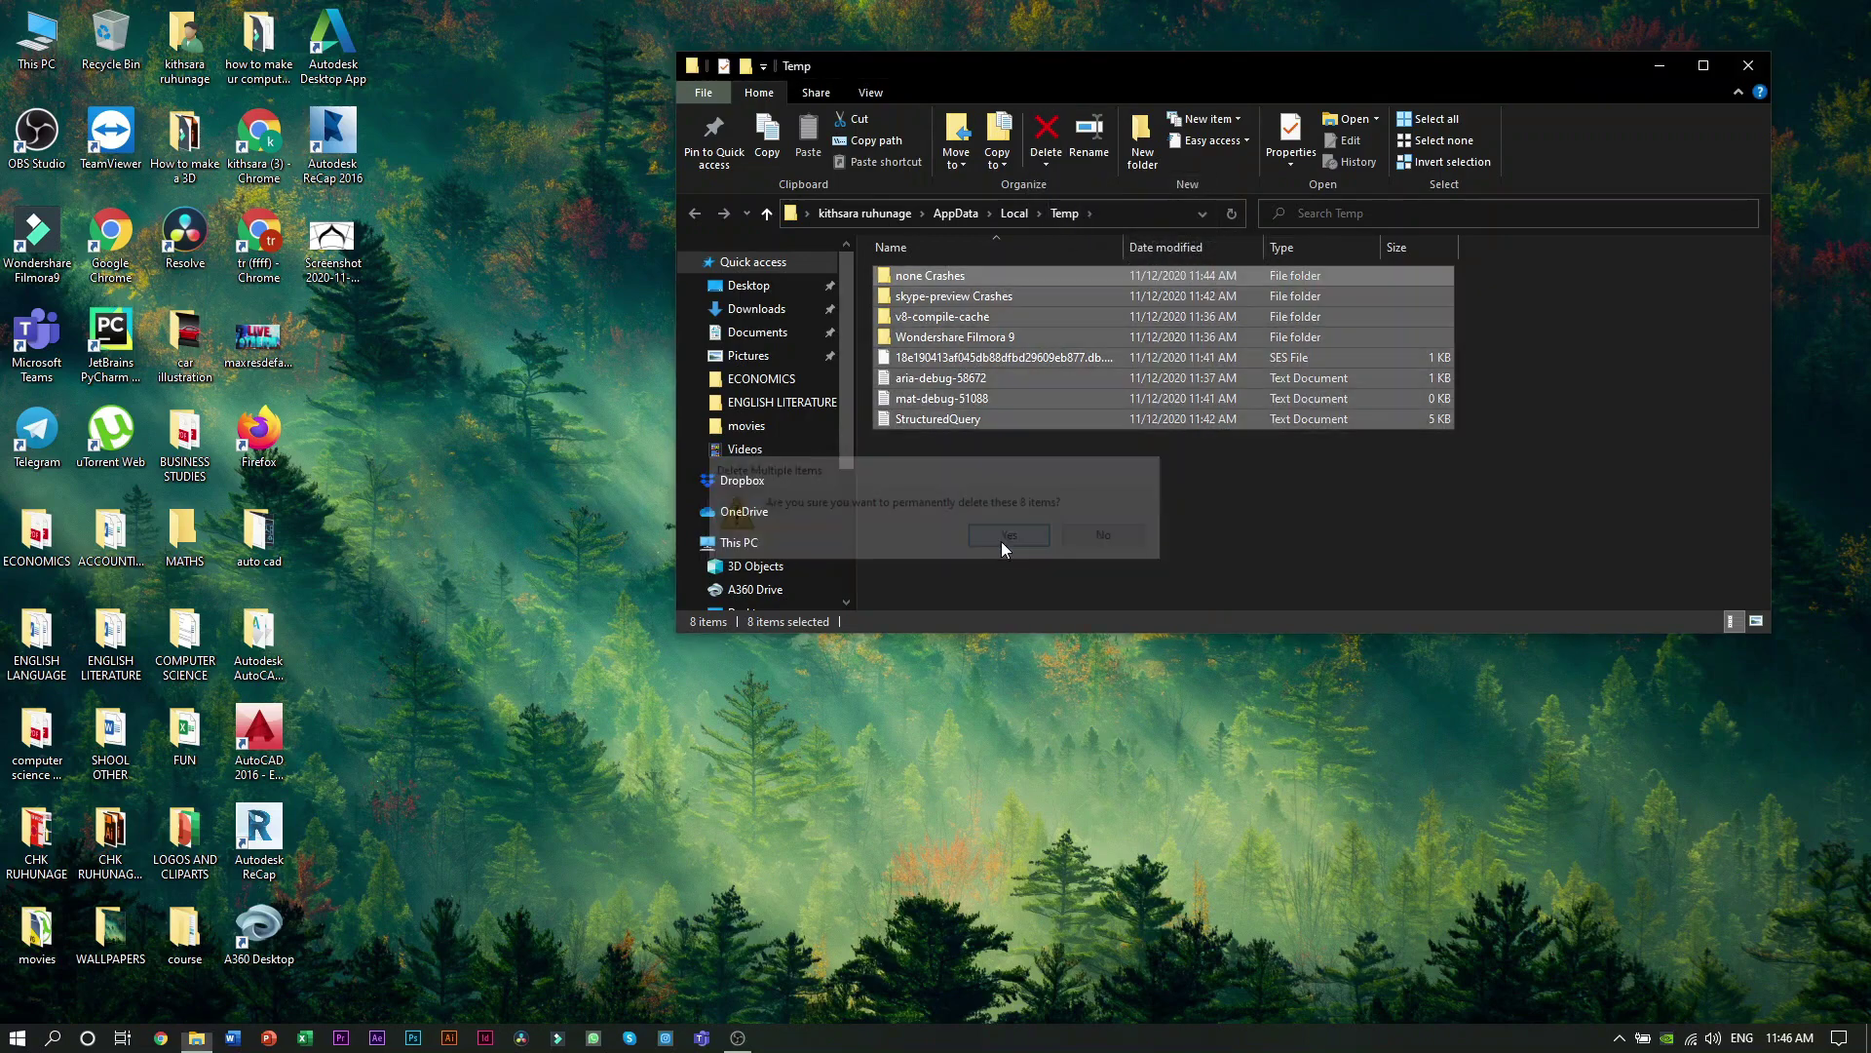
{"action": "left_click_drag", "start_coordinate": [985, 263], "coordinate": [667, 373]}
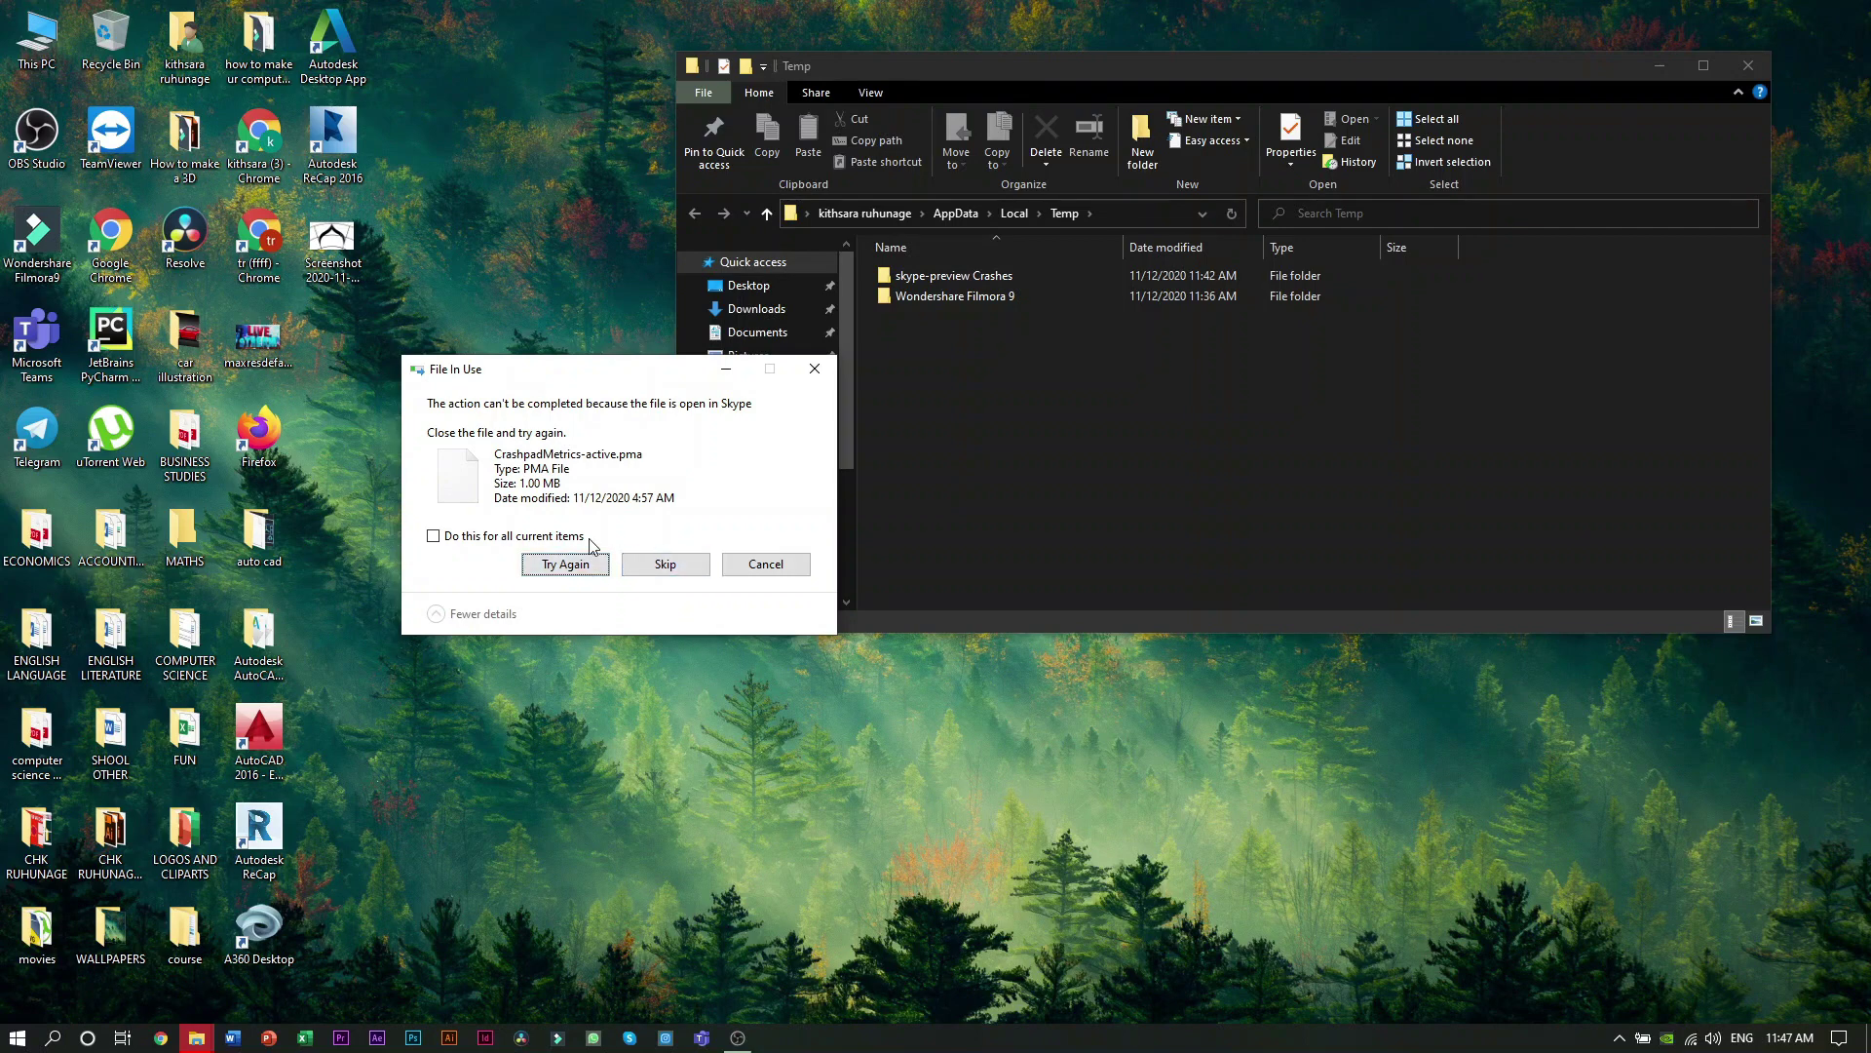
{"action": "left_click", "coordinate": [494, 536]}
{"action": "left_click", "coordinate": [575, 565]}
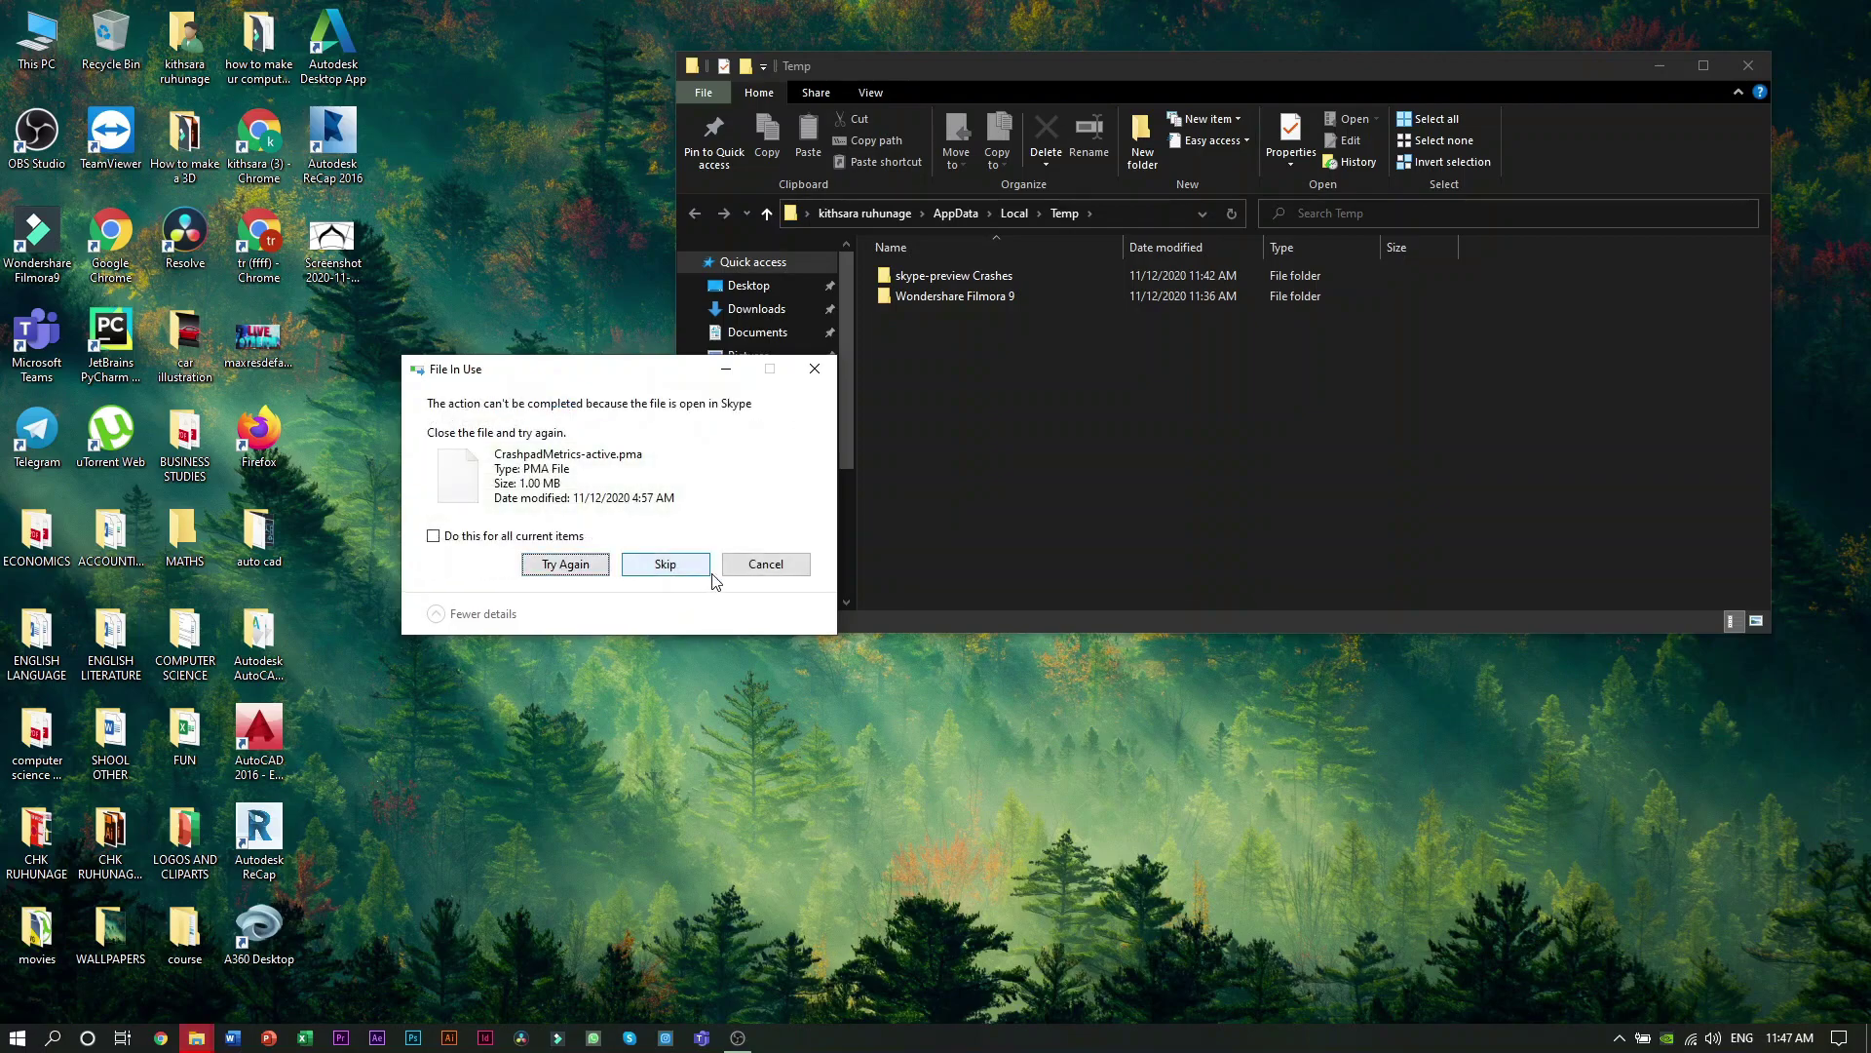
{"action": "left_click", "coordinate": [766, 564]}
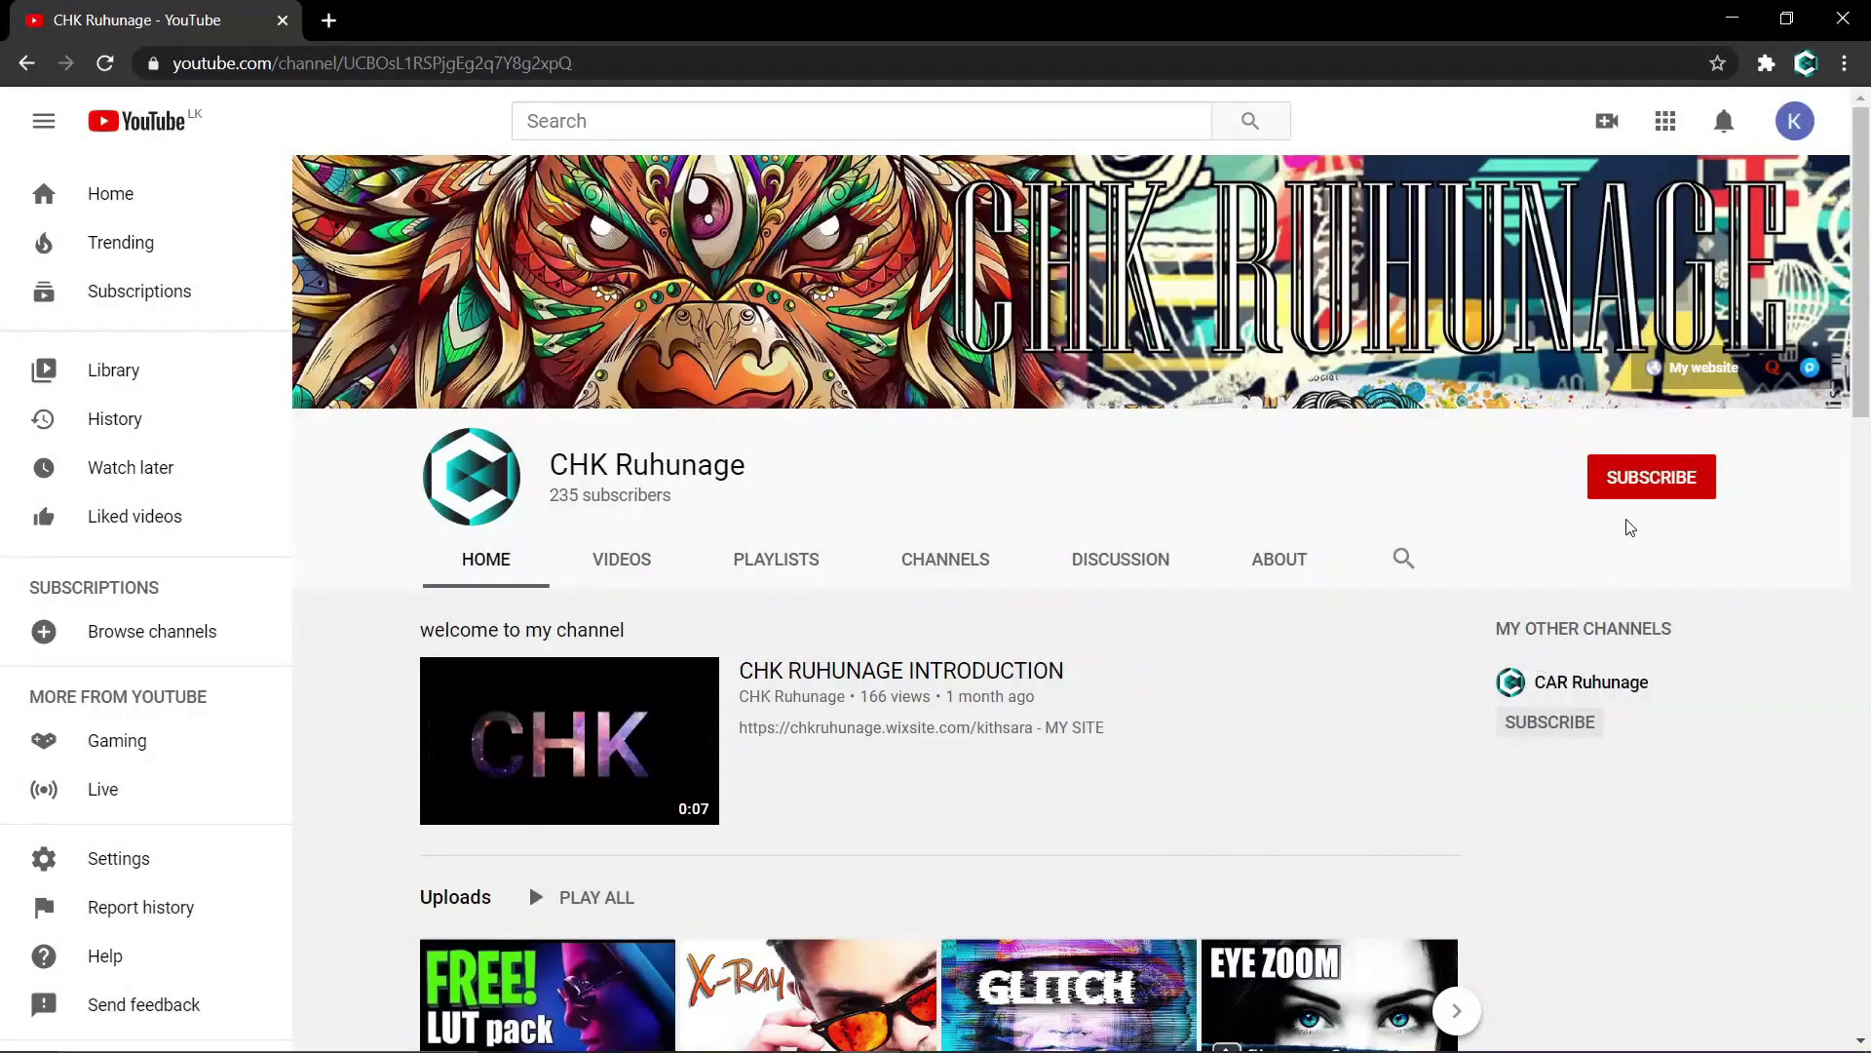
On the YouTube channel page in Chrome, subscribe with notifications set to All and also subscribe to the creator's other channel.
{"action": "left_click", "coordinate": [1647, 492]}
{"action": "left_click", "coordinate": [1695, 477]}
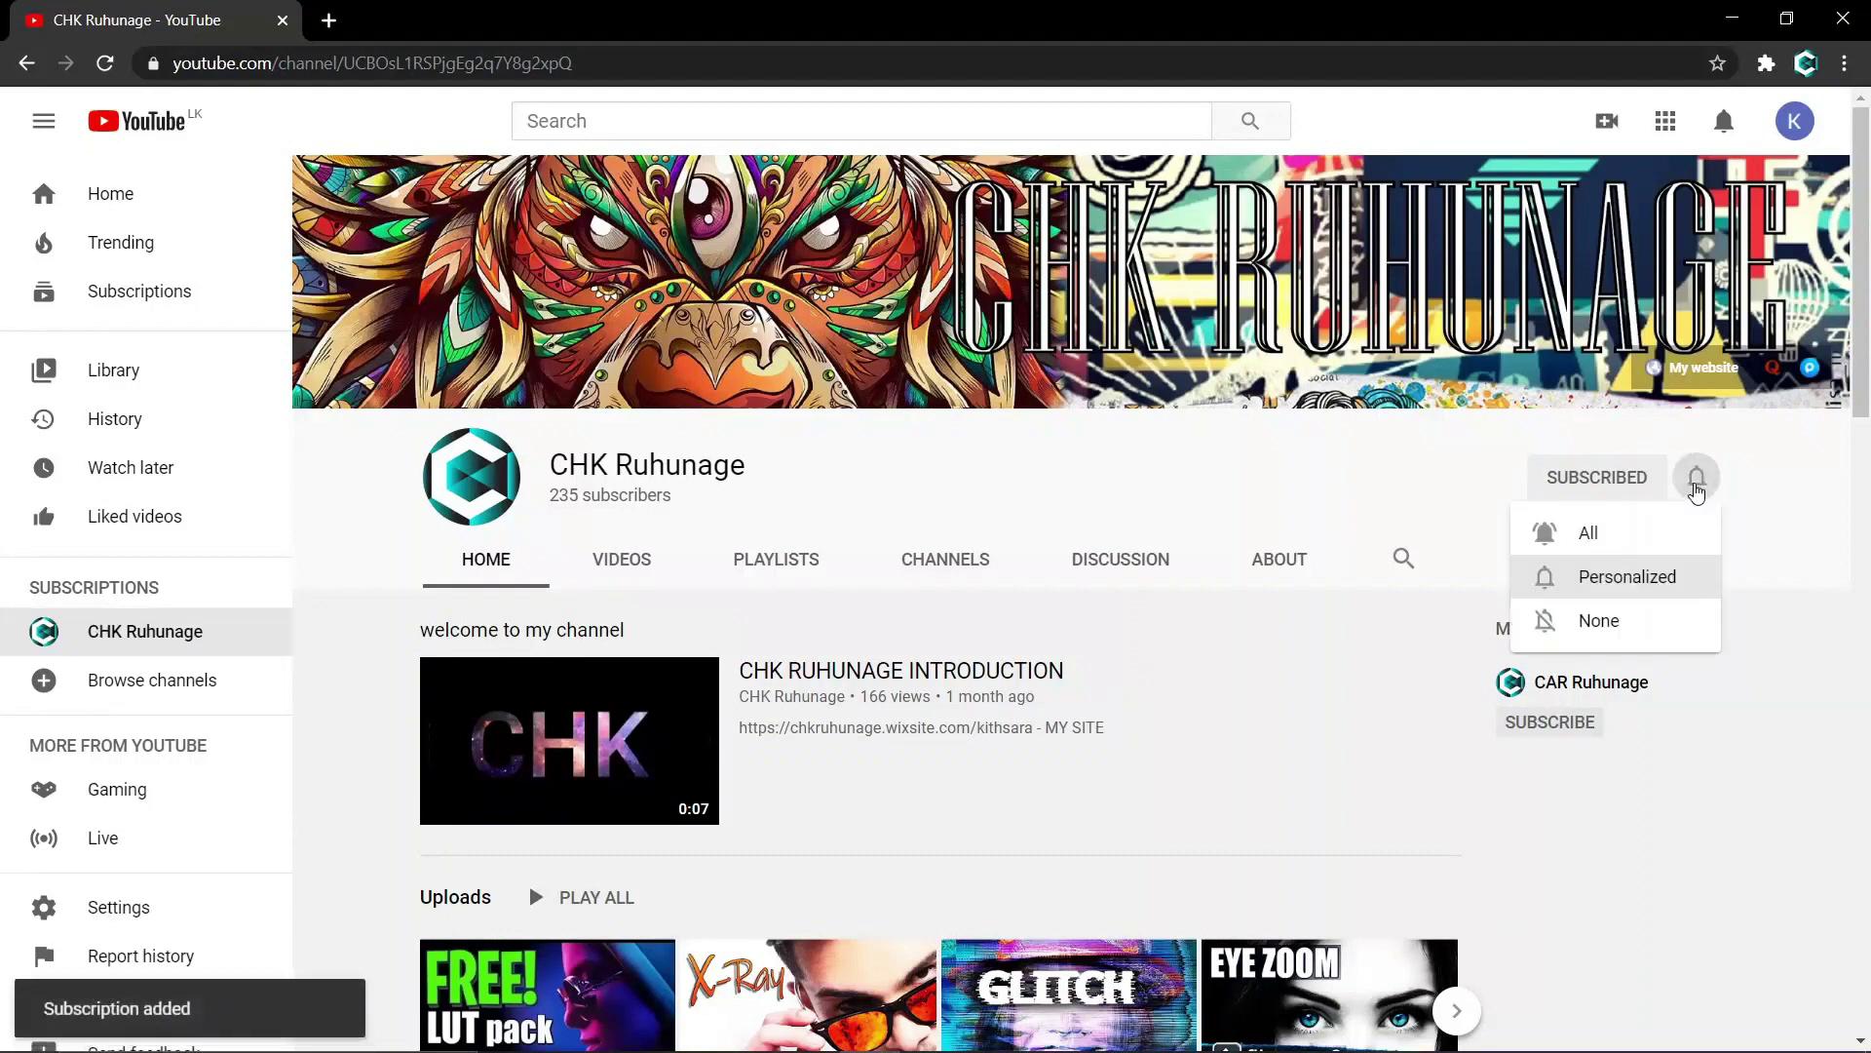
{"action": "left_click", "coordinate": [1699, 535]}
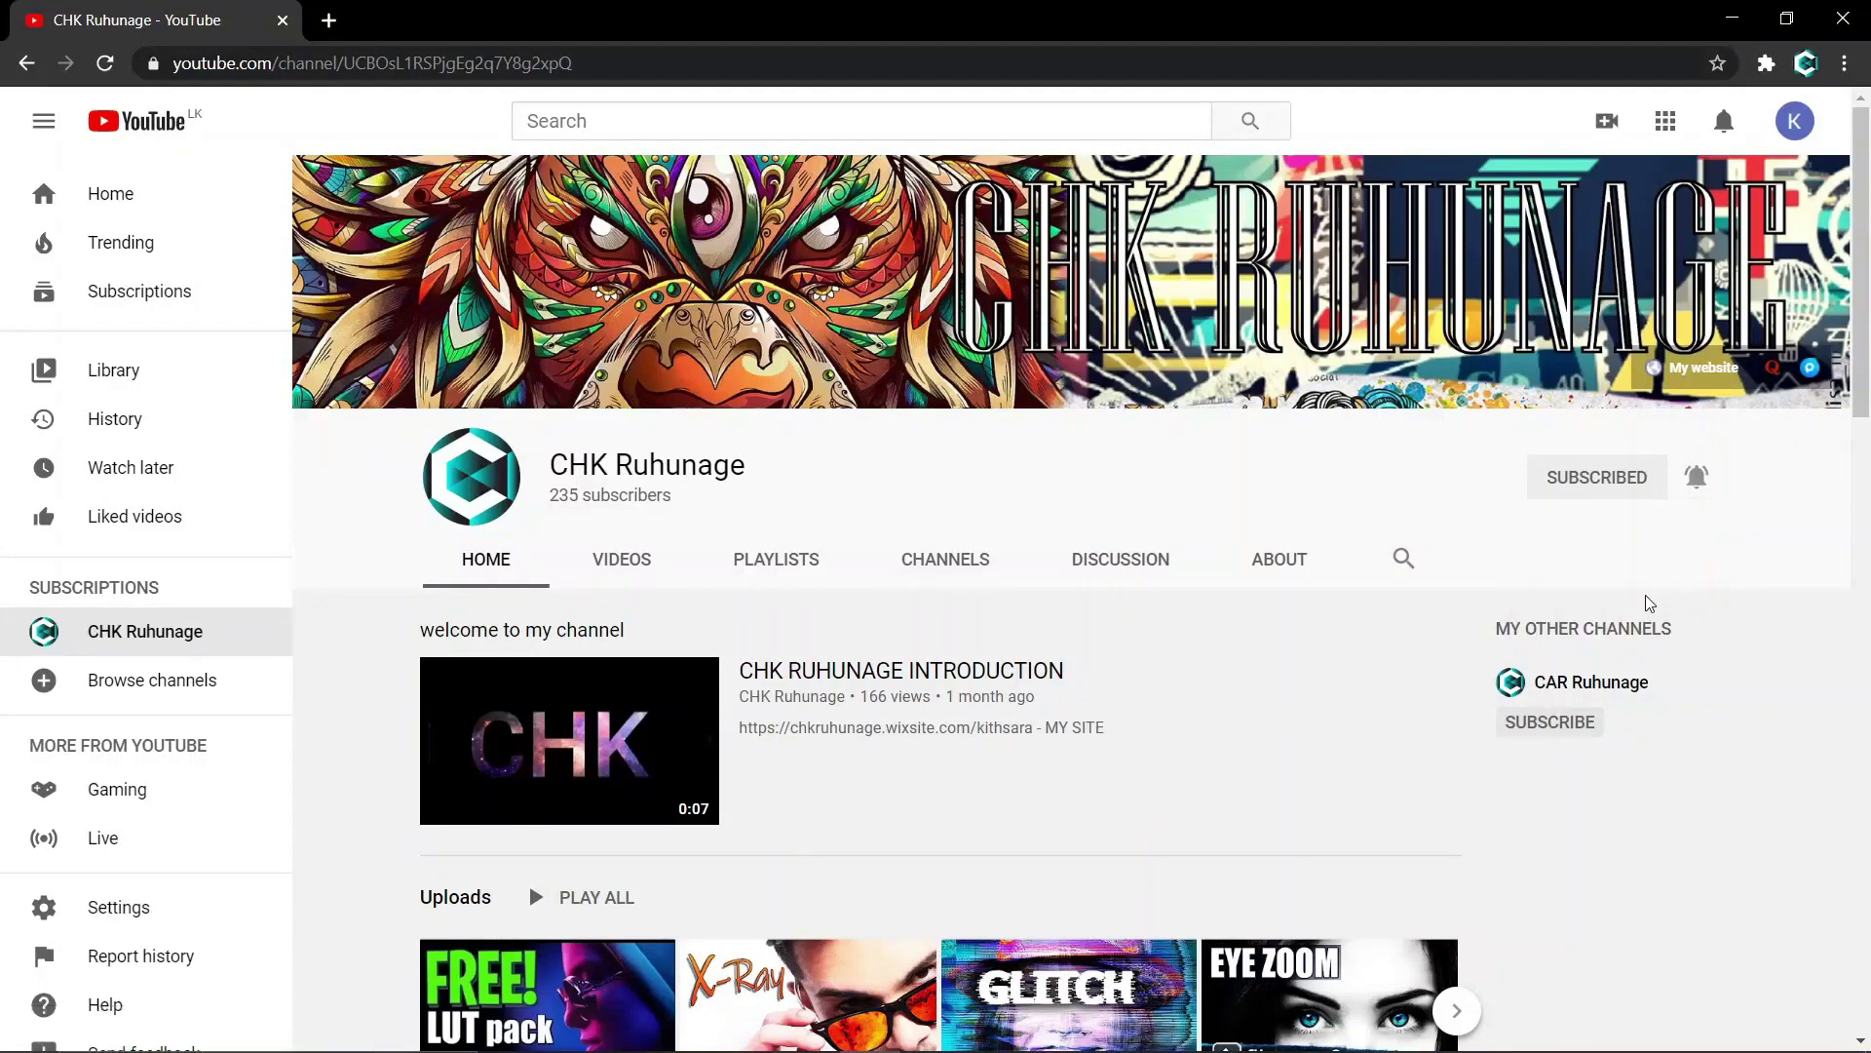
{"action": "left_click", "coordinate": [1589, 733]}
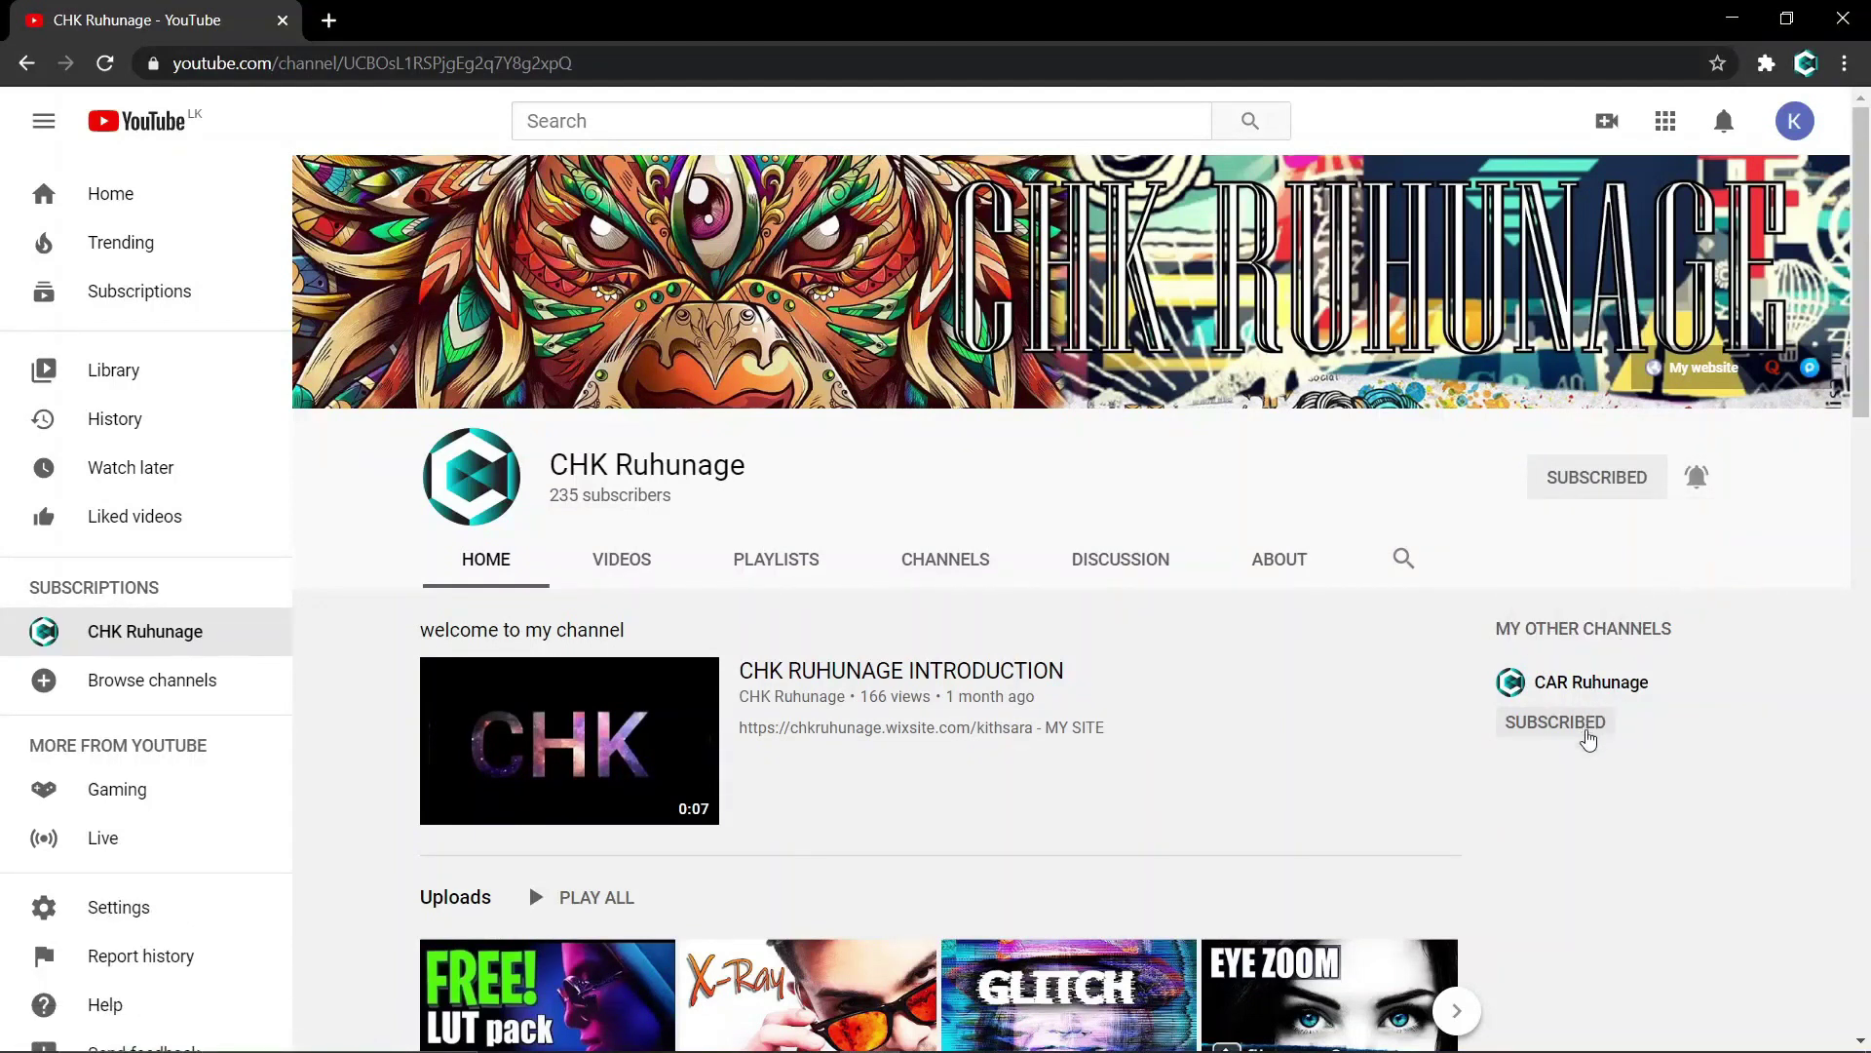